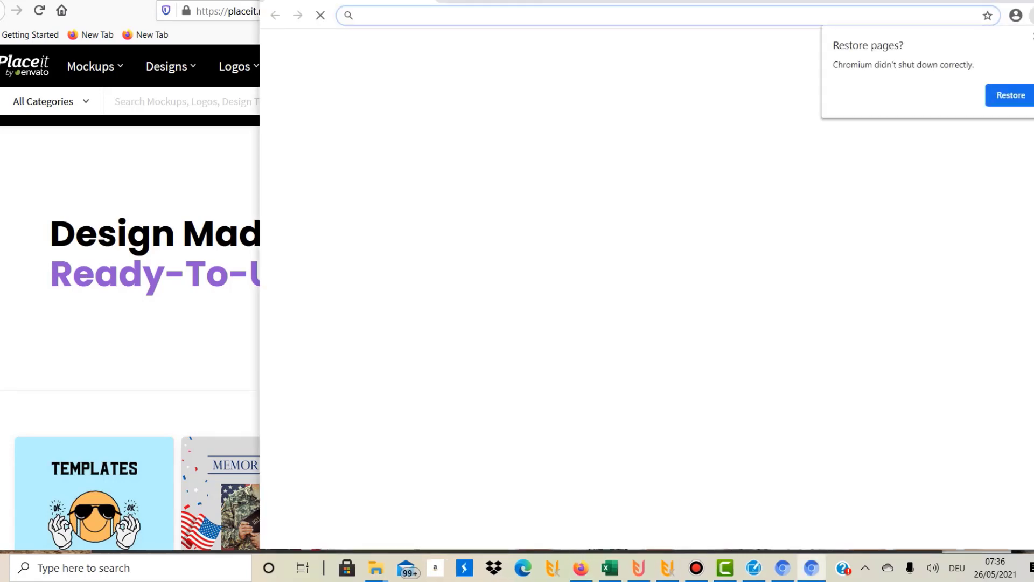
# Go to Mockups > T-Shirts to reach the upload-your-design T-shirt mockup page
pyautogui.moveTo(92, 72)
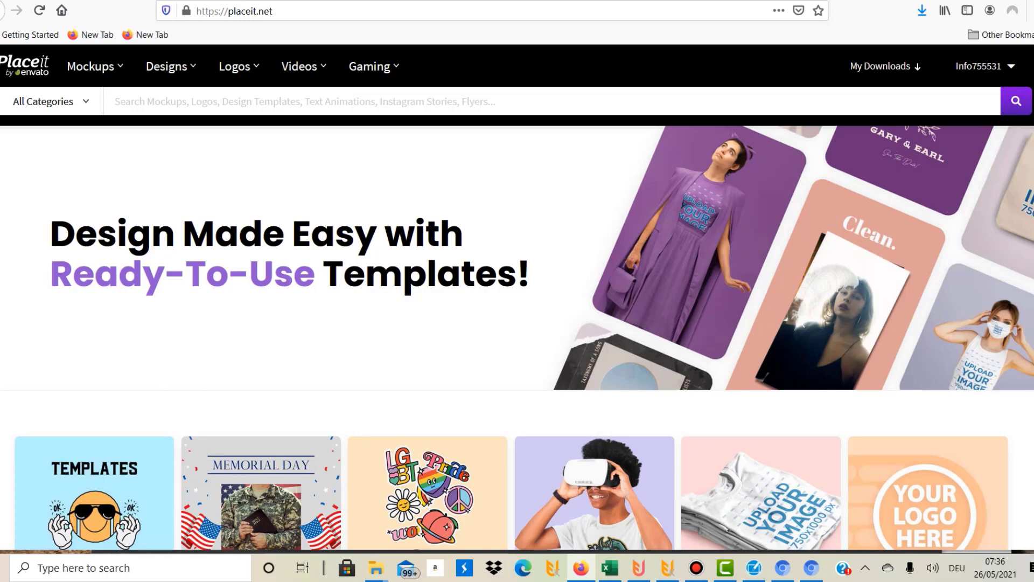
pyautogui.moveTo(165, 73)
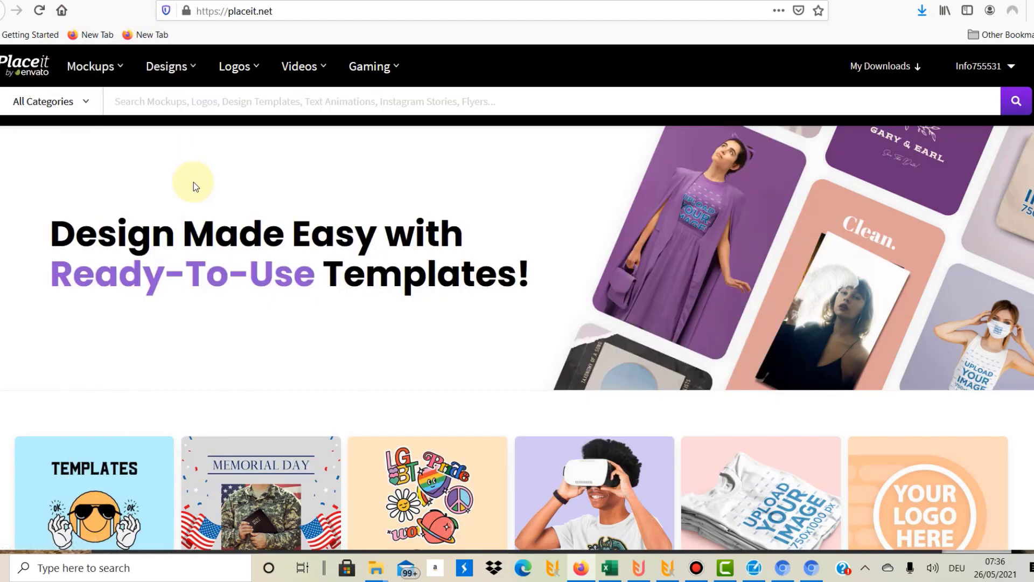
pyautogui.moveTo(88, 65)
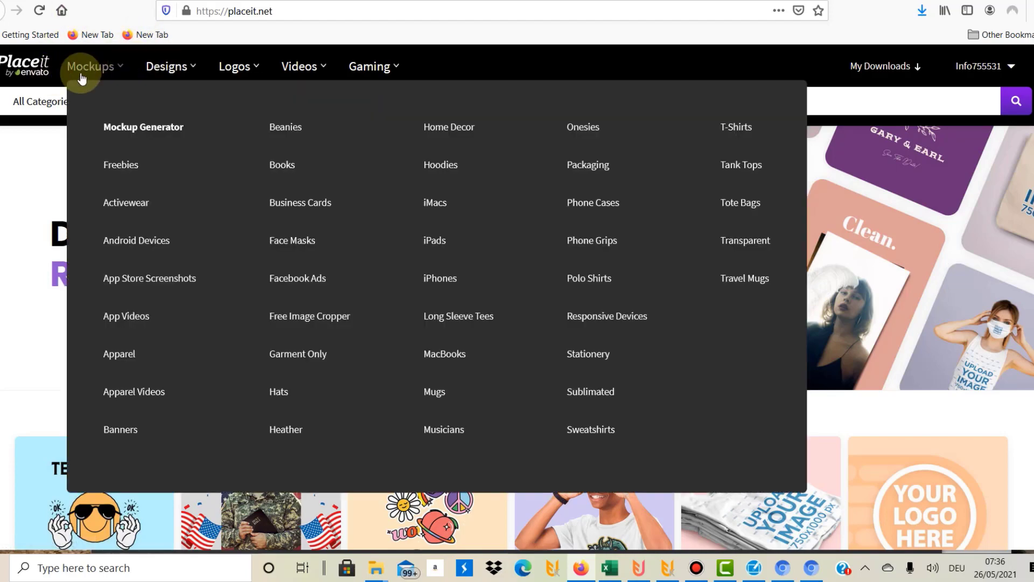
pyautogui.click(751, 130)
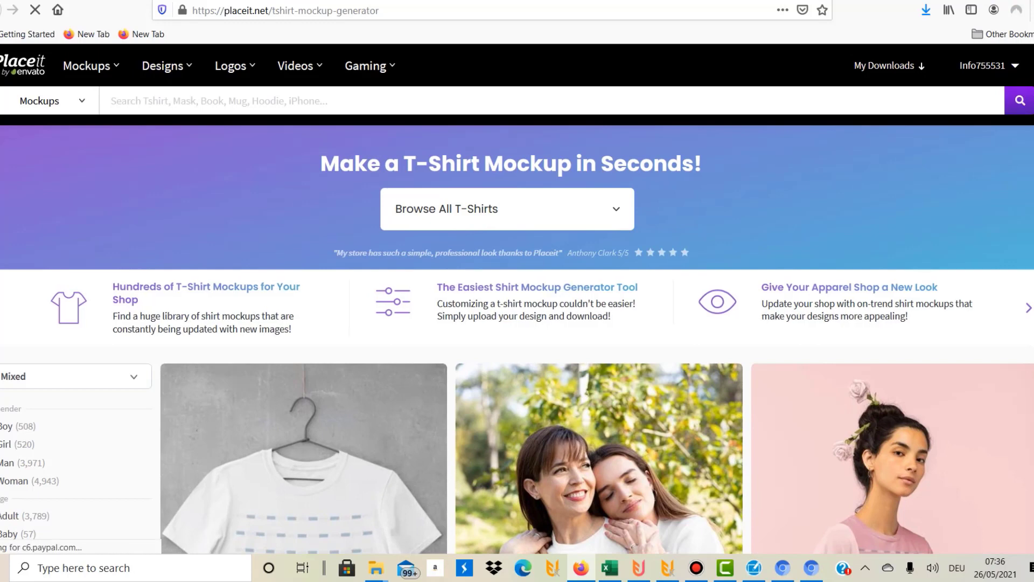
pyautogui.moveTo(88, 66)
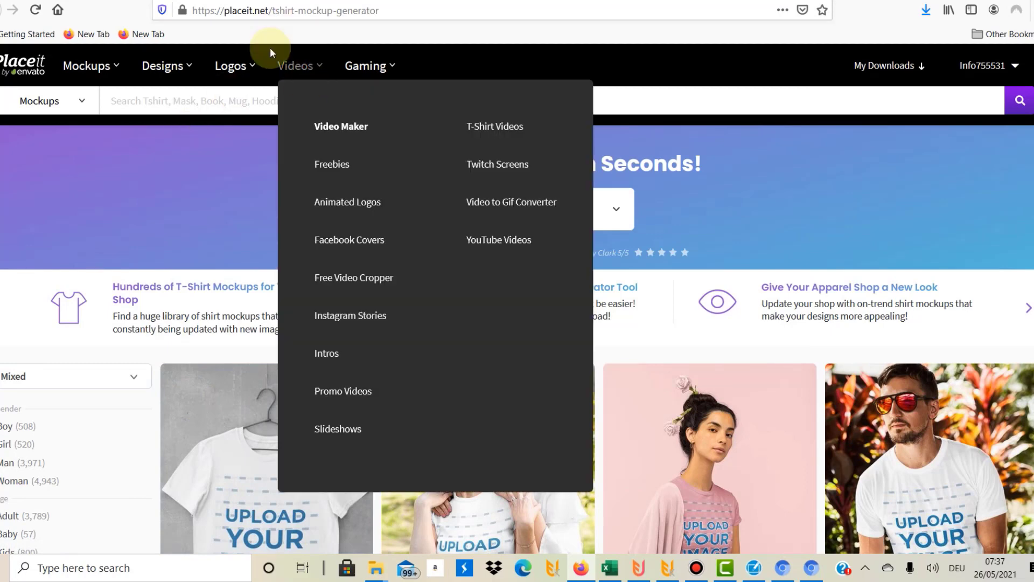
pyautogui.moveTo(235, 87)
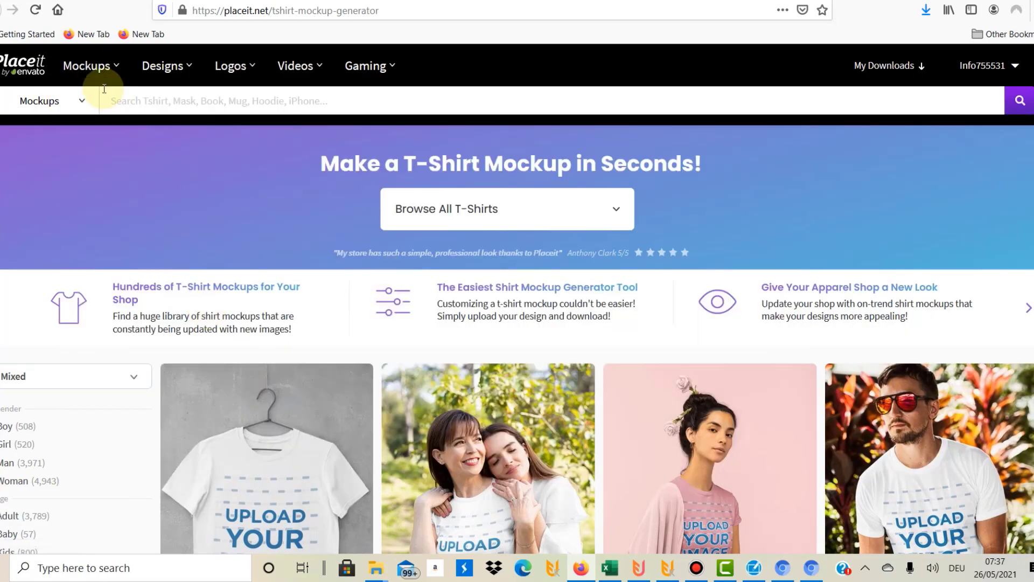
# Browse the T-Shirt Designs gallery and open the Cats Before Guys template
pyautogui.moveTo(168, 65)
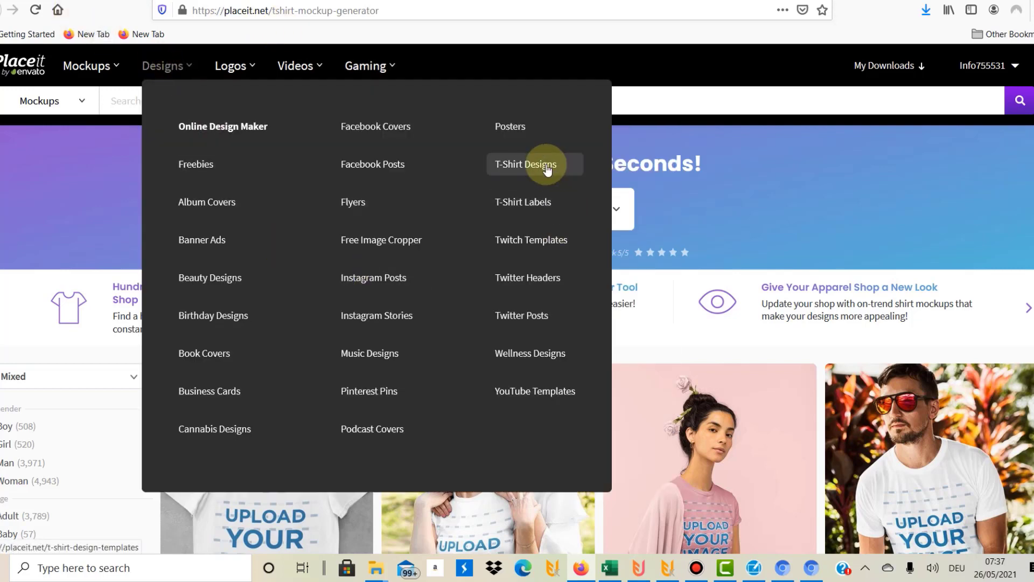
pyautogui.click(548, 169)
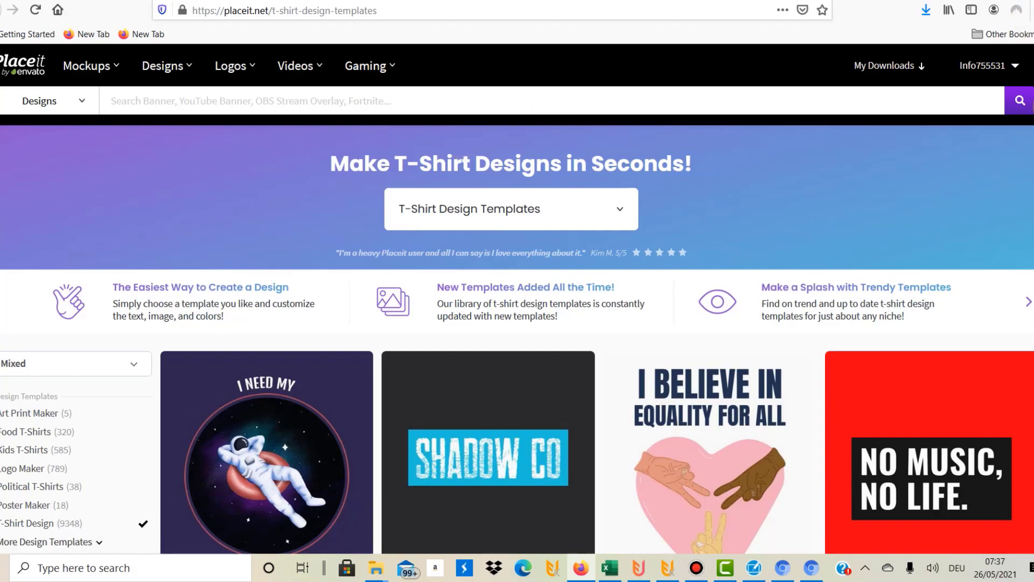
pyautogui.scroll(-10, 597, 339)
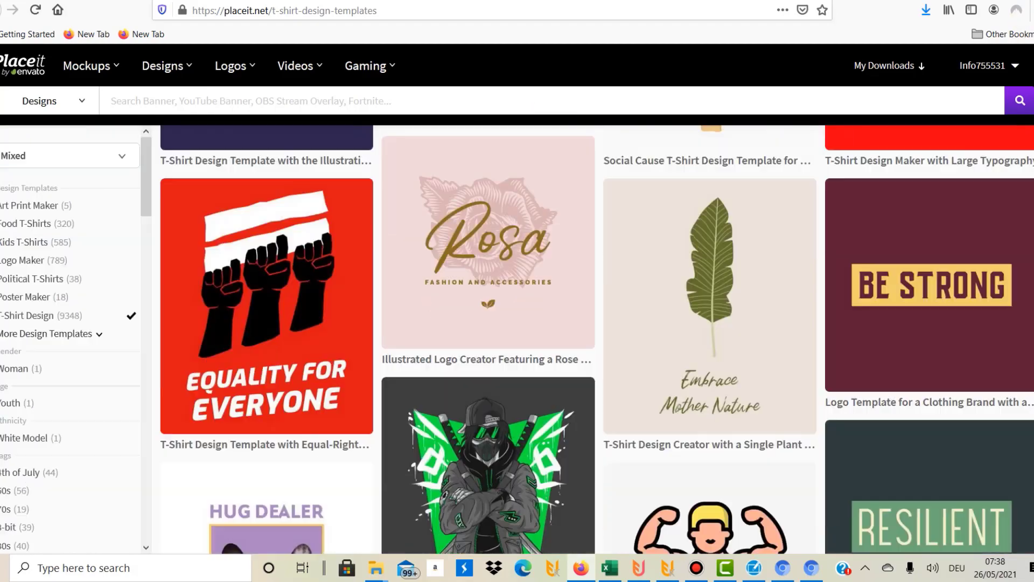
pyautogui.scroll(-4, 597, 340)
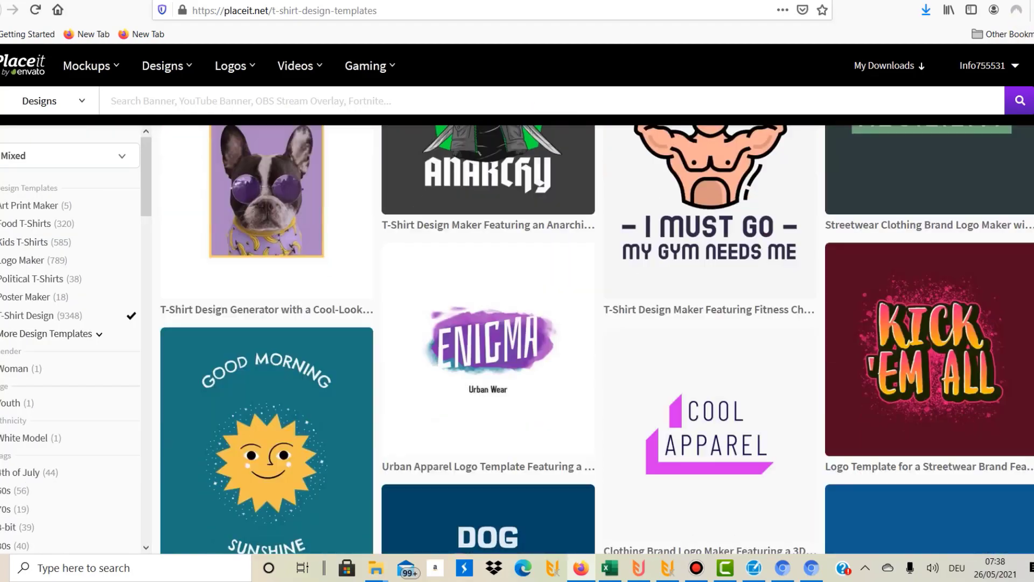
pyautogui.scroll(-6, 597, 339)
pyautogui.scroll(9, 596, 339)
pyautogui.scroll(-5, 597, 339)
pyautogui.scroll(6, 597, 340)
pyautogui.scroll(-16, 596, 339)
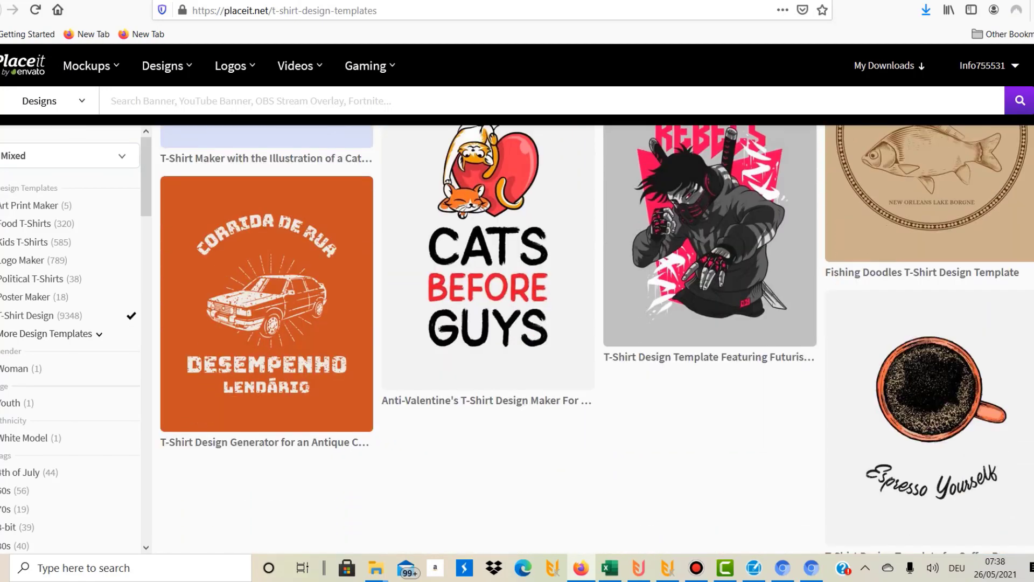
pyautogui.scroll(2, 588, 277)
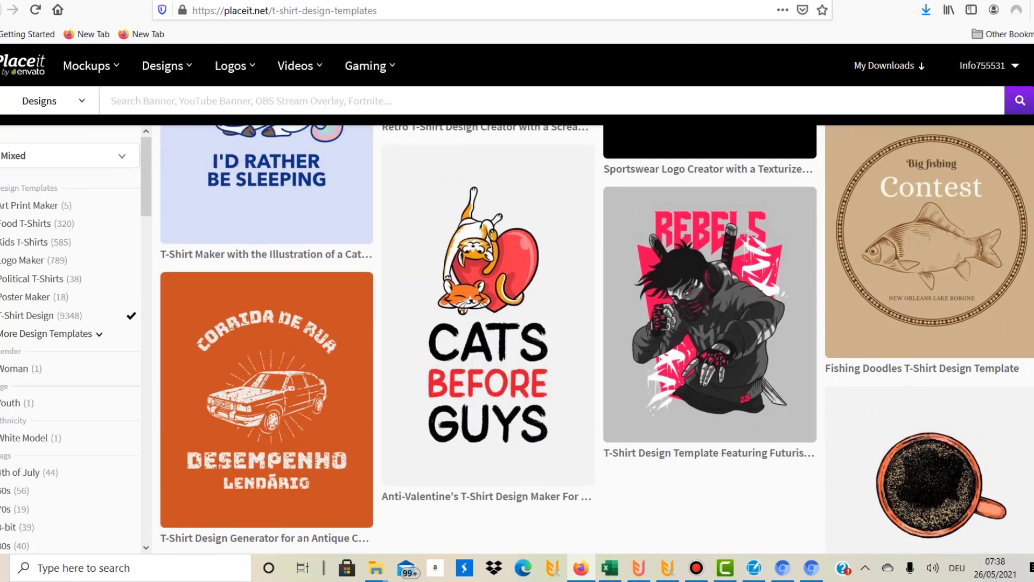
pyautogui.click(493, 293)
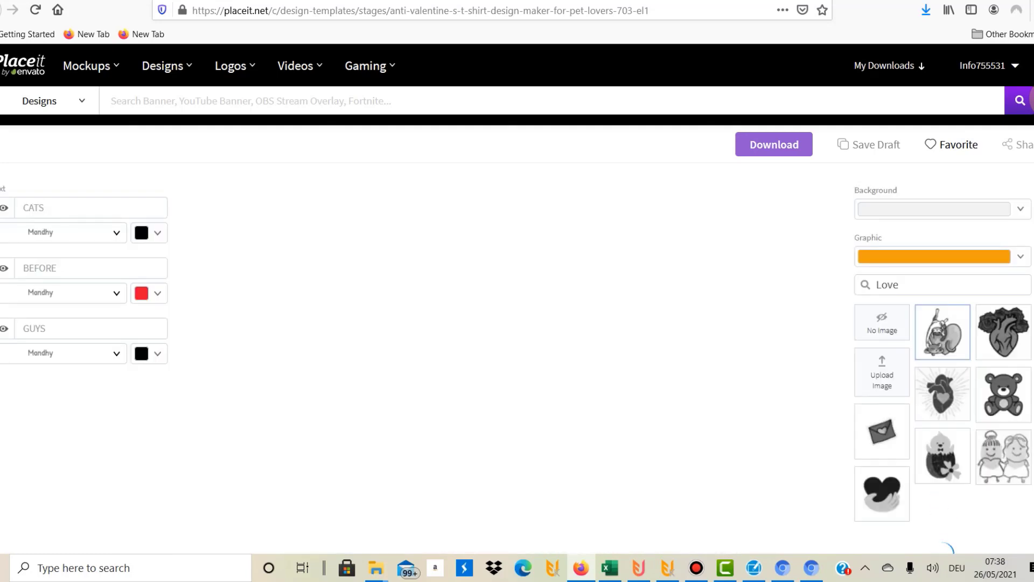
# Scroll down to the canvas preview and select the cat-and-heart graphic
pyautogui.scroll(-10, 517, 300)
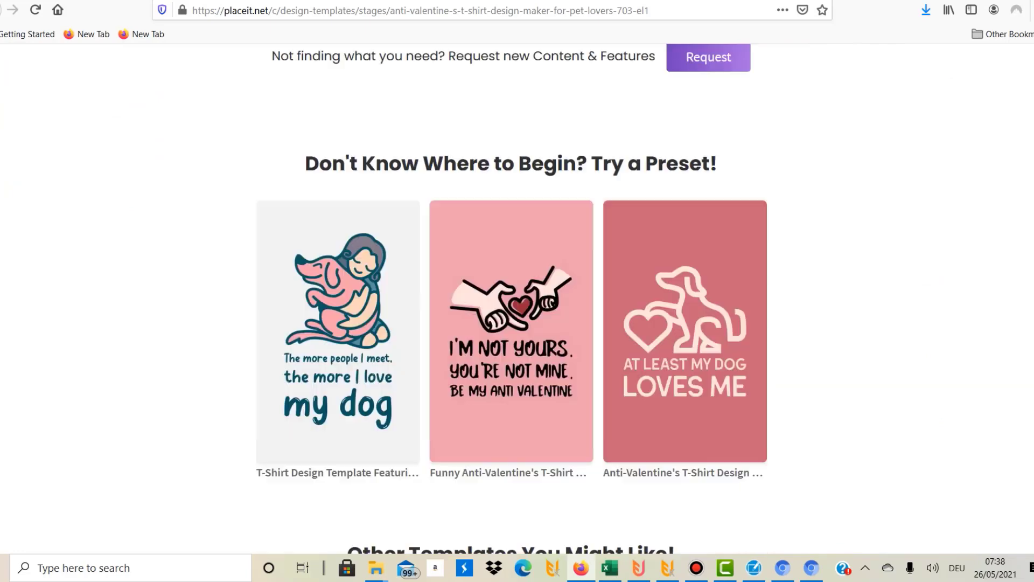
pyautogui.scroll(4, 517, 301)
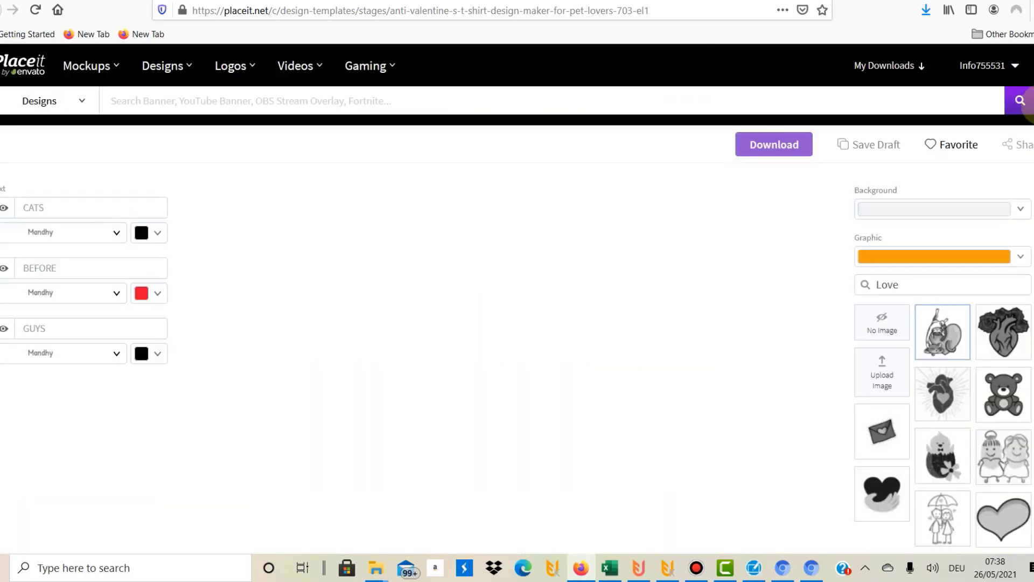
pyautogui.scroll(-2, 1031, 103)
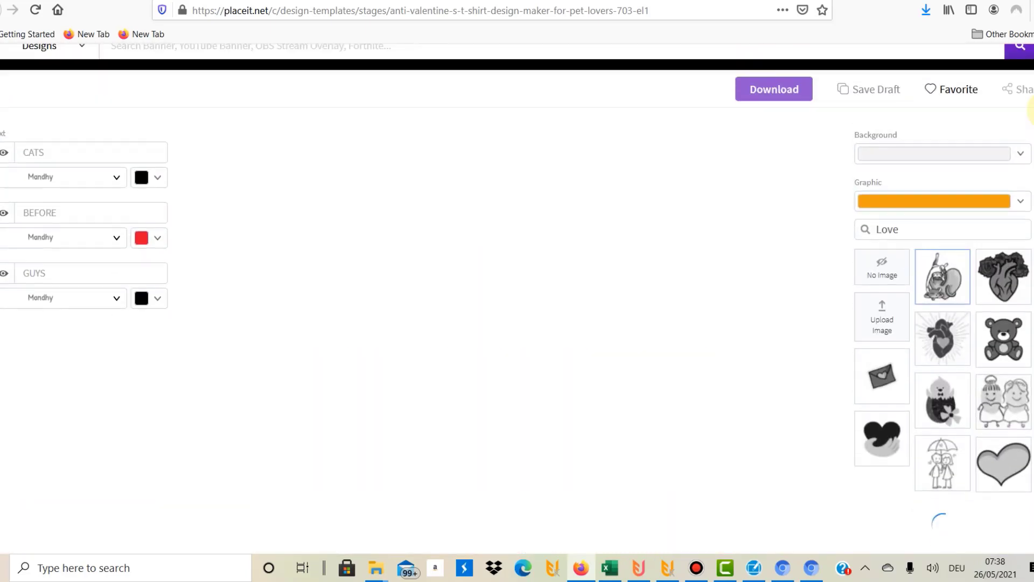
pyautogui.scroll(-2, 1031, 111)
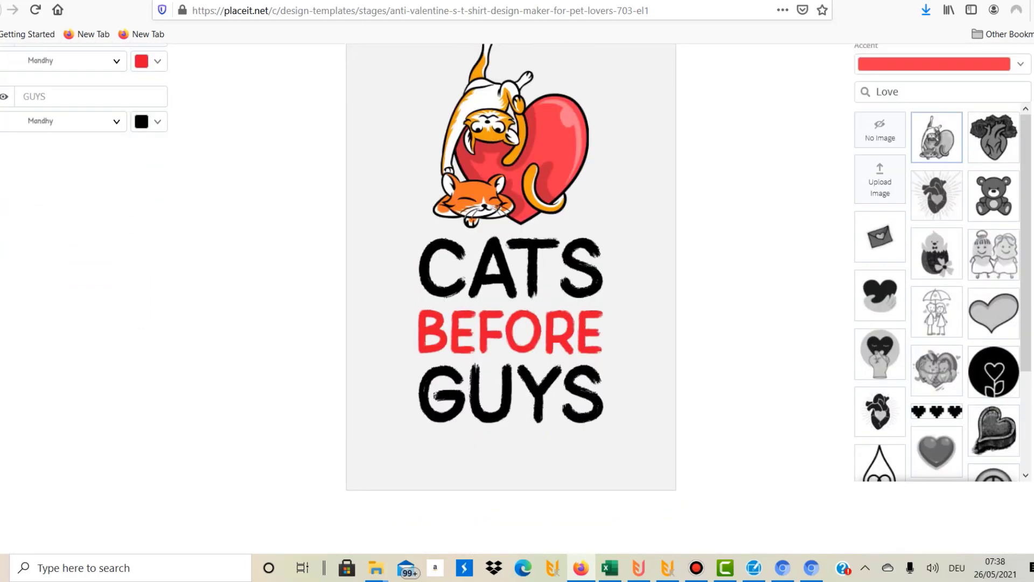
pyautogui.scroll(-3, 501, 160)
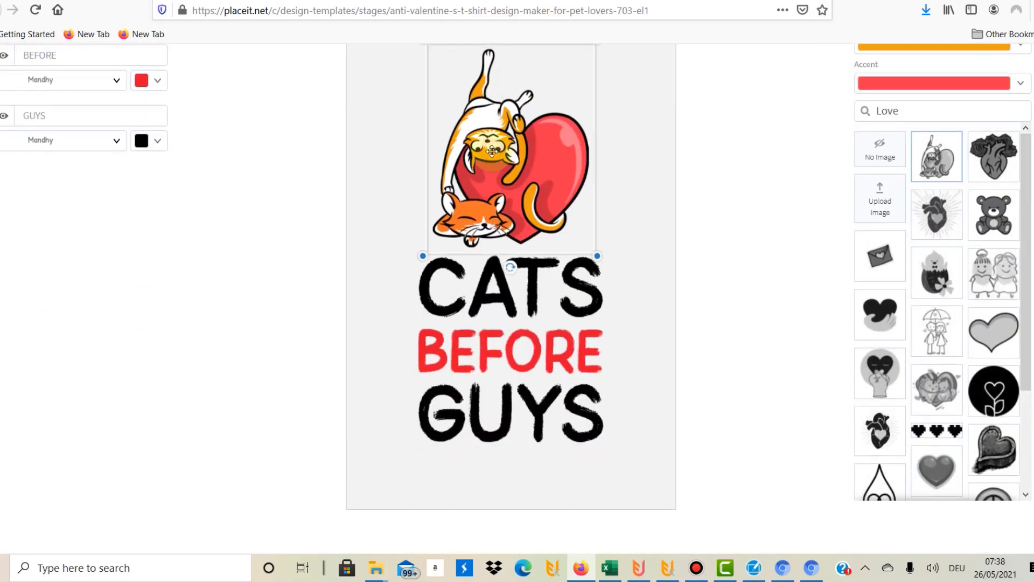
pyautogui.click(600, 262)
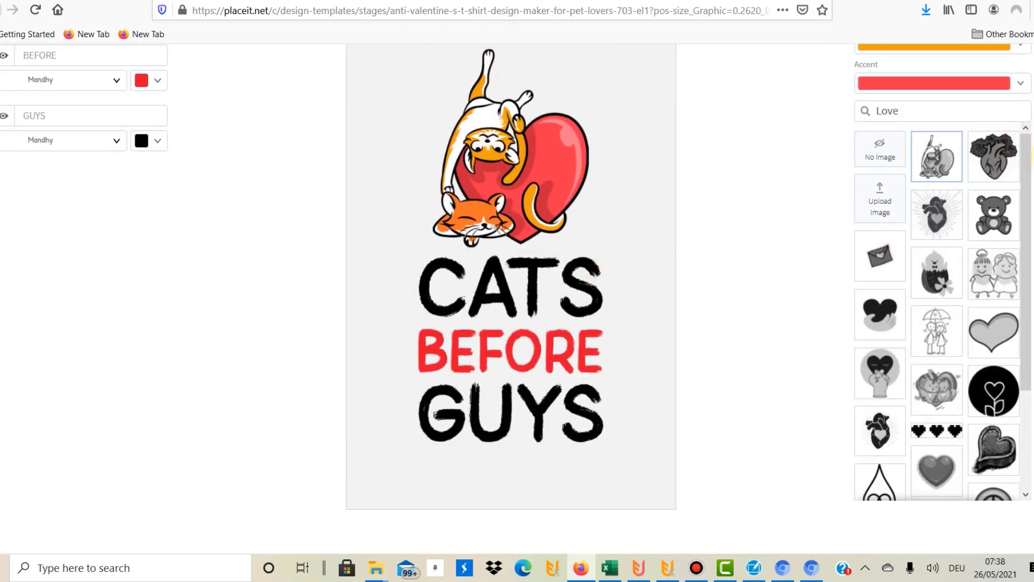
# Enlarge the cat-and-heart graphic and nudge it left to centre it
pyautogui.scroll(3, 883, 188)
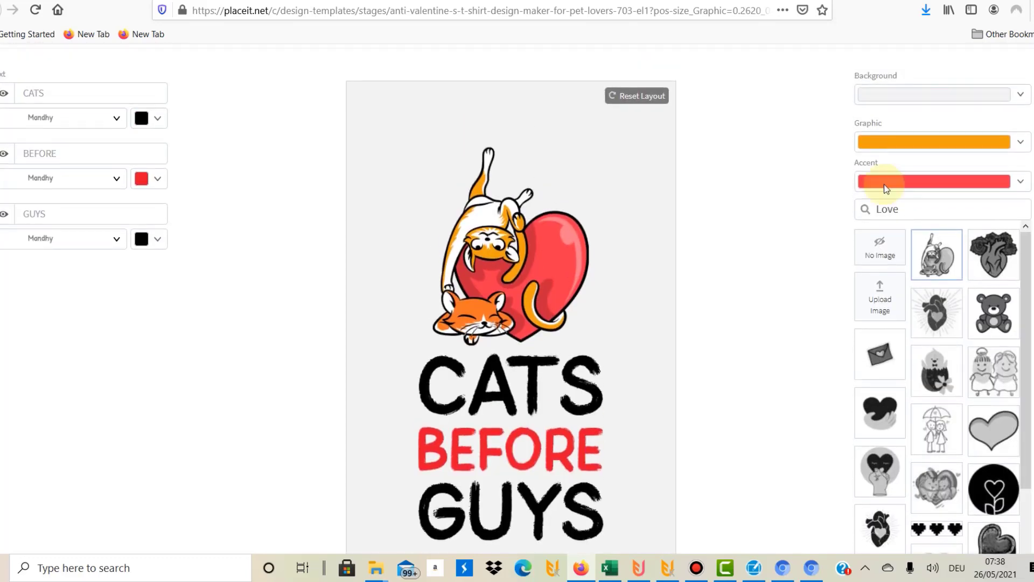
pyautogui.click(518, 276)
pyautogui.click(591, 149)
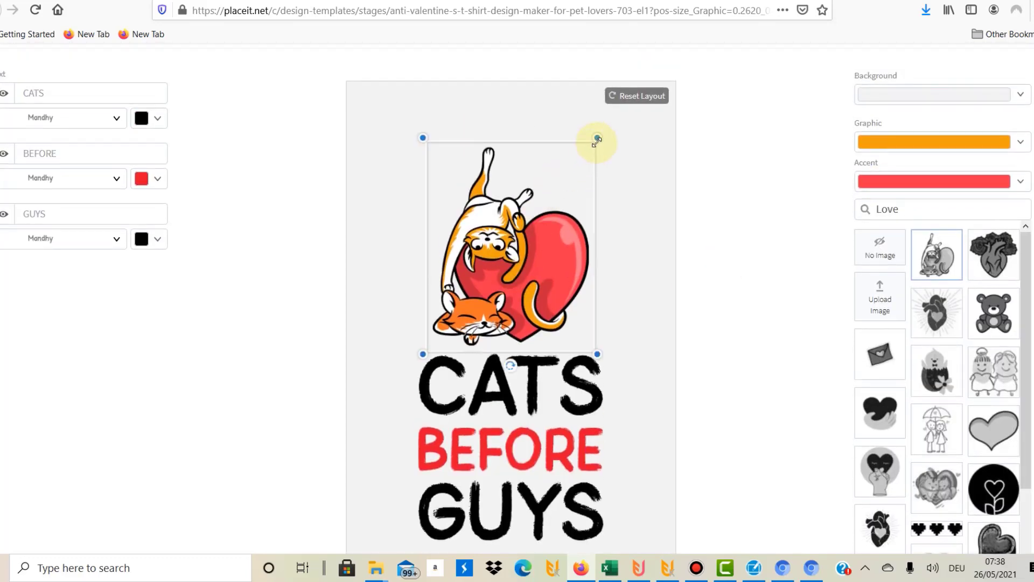
pyautogui.moveTo(597, 140); pyautogui.dragTo(625, 102)
pyautogui.moveTo(512, 215); pyautogui.dragTo(497, 216)
# Change the BEFORE text colour to magenta
pyautogui.click(455, 418)
pyautogui.click(466, 472)
pyautogui.click(514, 391)
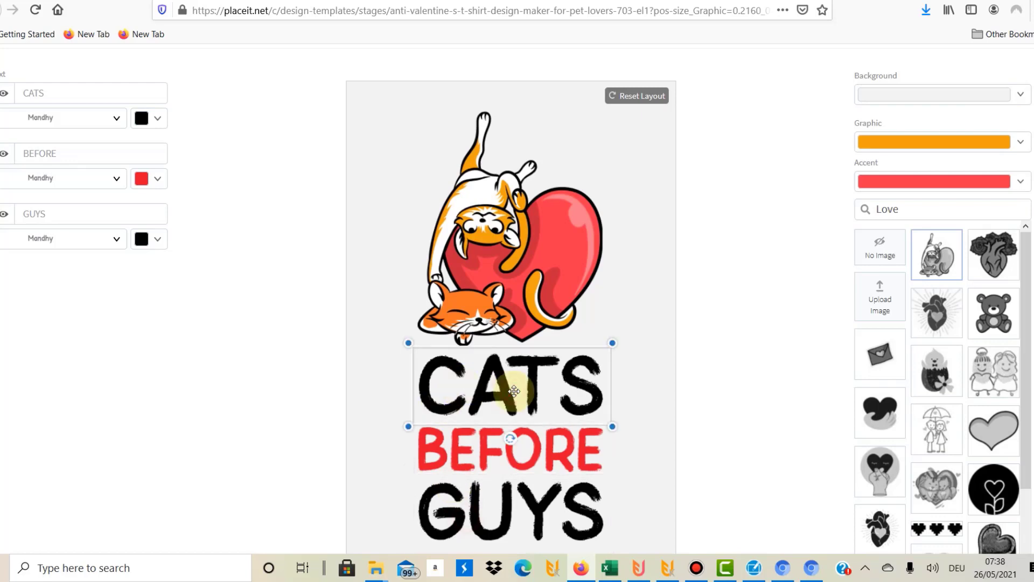
pyautogui.click(467, 469)
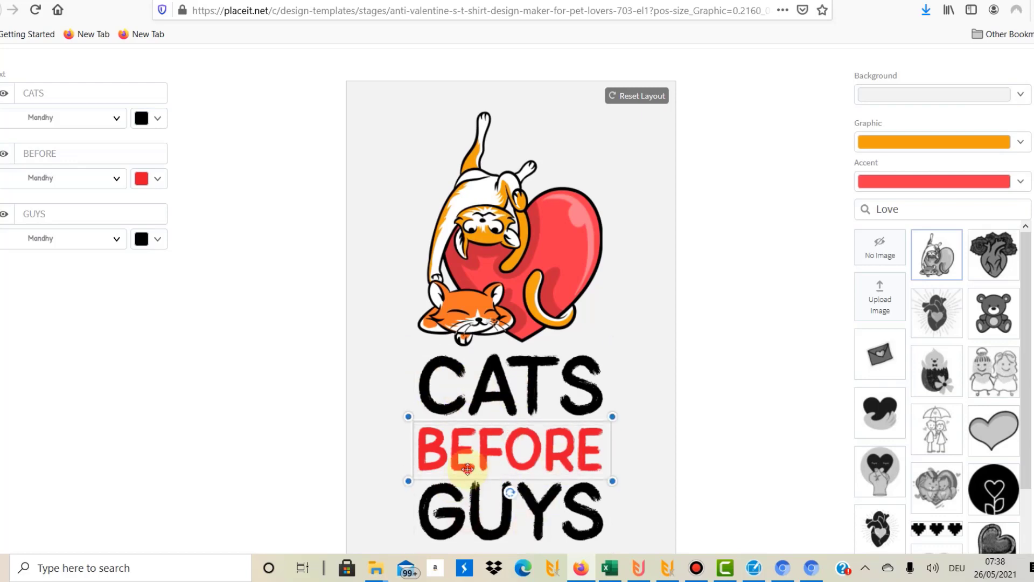
pyautogui.click(157, 180)
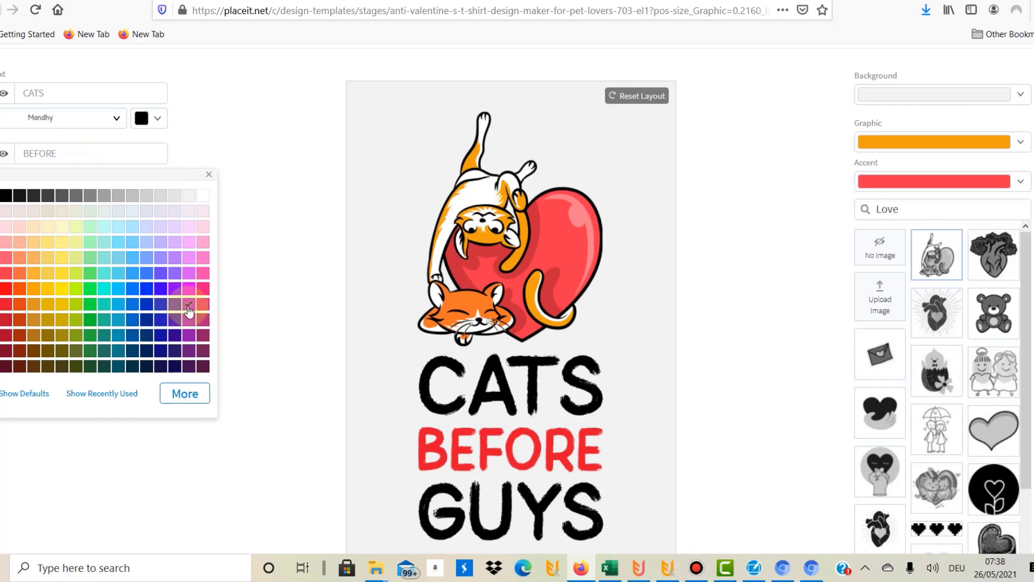
pyautogui.click(417, 283)
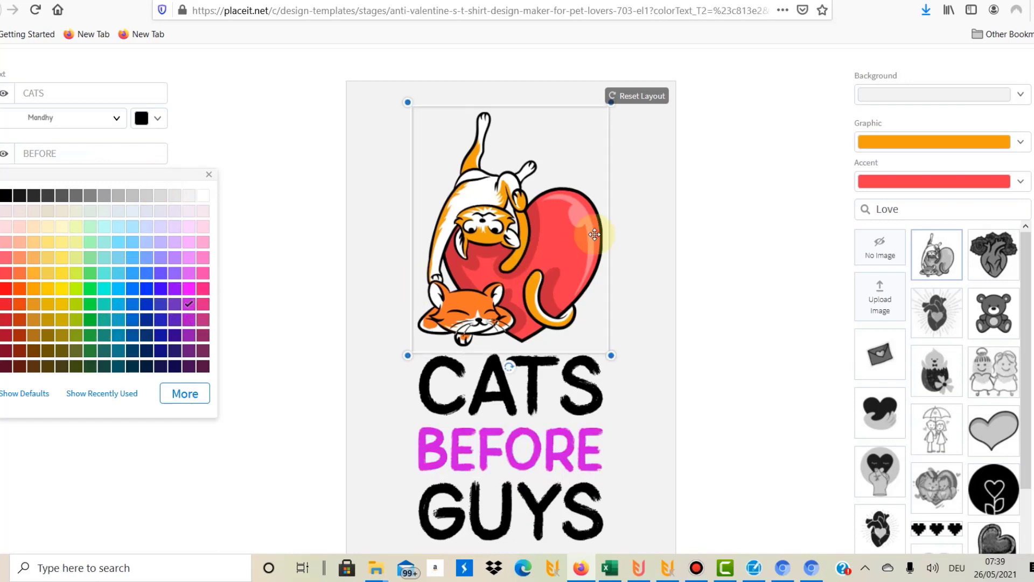
# Set the Accent colour to magenta so the heart matches
pyautogui.click(898, 181)
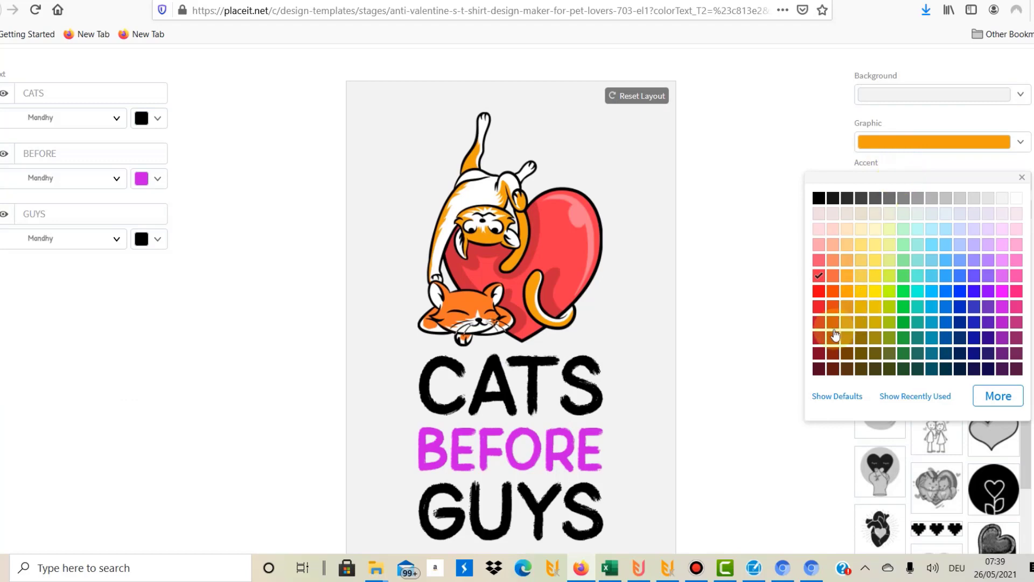
pyautogui.click(1001, 307)
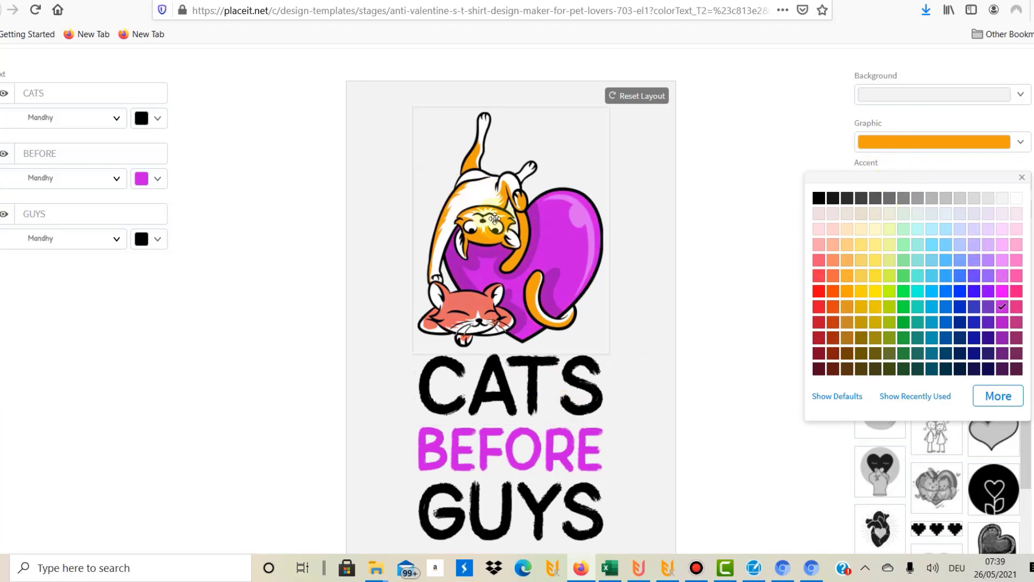
pyautogui.click(711, 310)
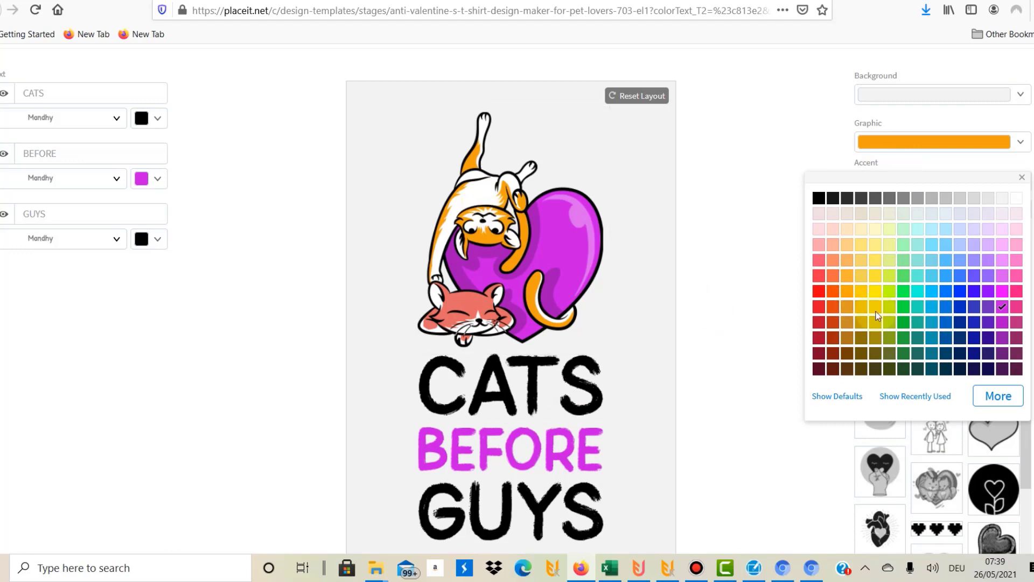
pyautogui.click(712, 370)
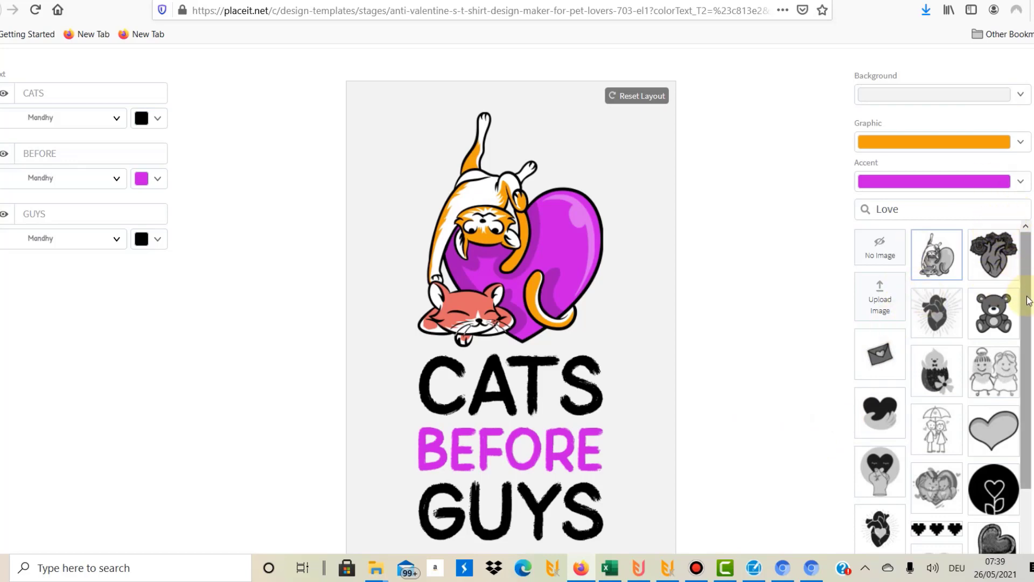
# Swap in the cats-in-heart image, then enlarge it and centre it on the canvas
pyautogui.click(932, 480)
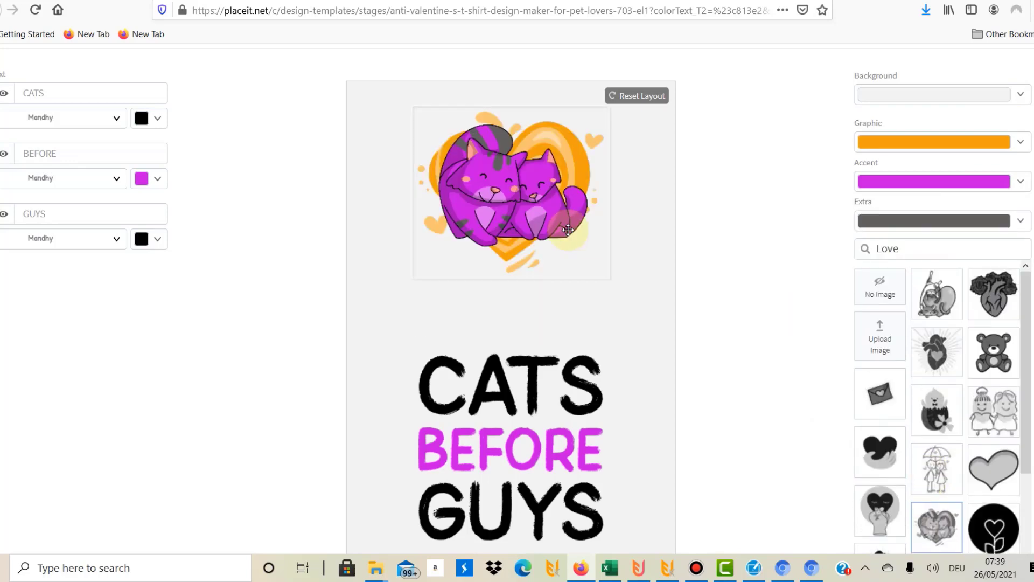
pyautogui.click(517, 199)
pyautogui.moveTo(612, 281); pyautogui.dragTo(695, 355)
pyautogui.moveTo(538, 273); pyautogui.dragTo(531, 295)
# Move CATS above the graphic and fine-tune both positions along the centre
pyautogui.click(478, 409)
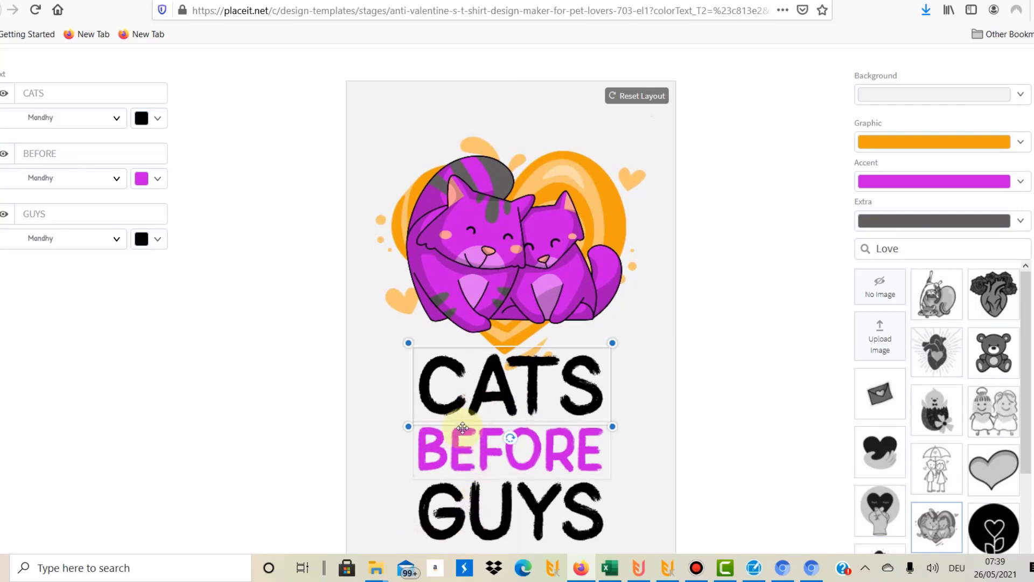
pyautogui.moveTo(503, 199); pyautogui.dragTo(503, 256)
pyautogui.moveTo(503, 383); pyautogui.dragTo(504, 156)
pyautogui.moveTo(509, 216); pyautogui.dragTo(509, 227)
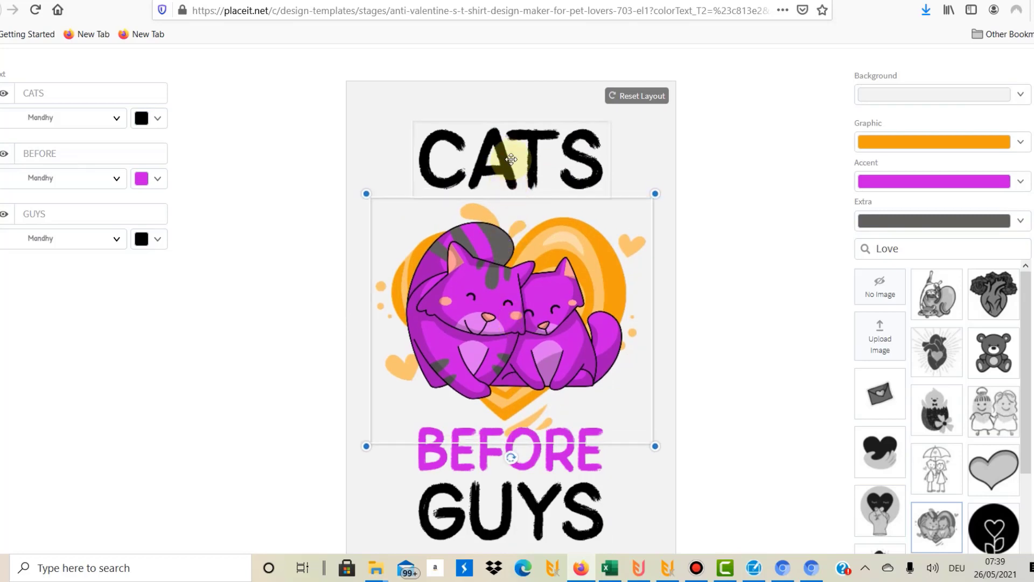
pyautogui.moveTo(510, 161); pyautogui.dragTo(511, 173)
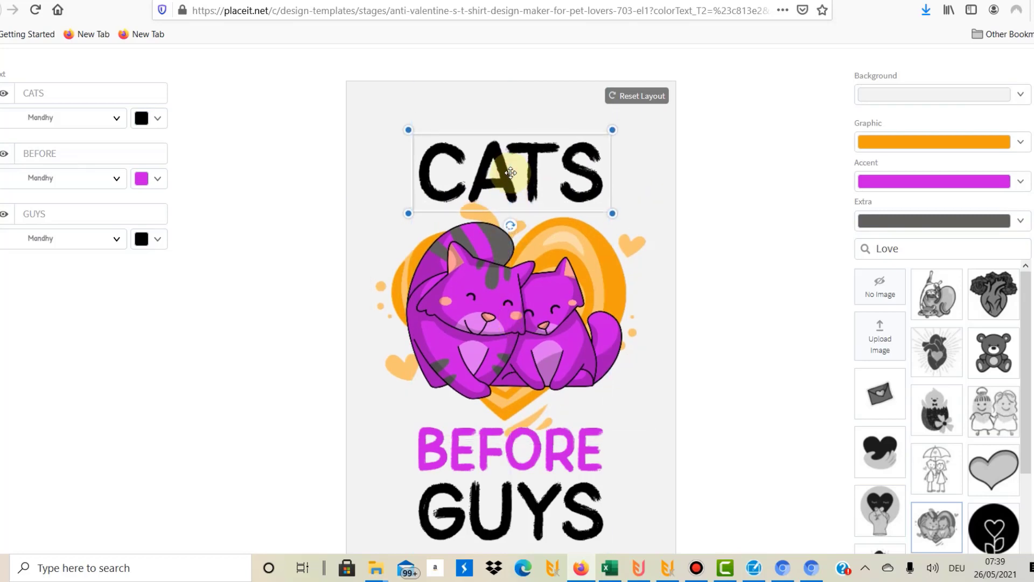
# Set the design background to black
pyautogui.click(889, 106)
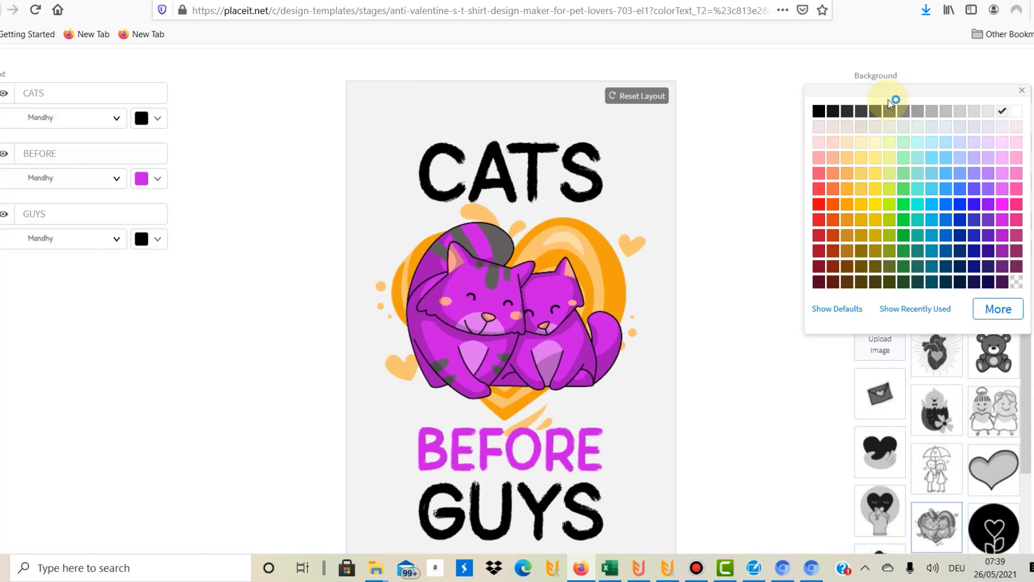
pyautogui.click(835, 114)
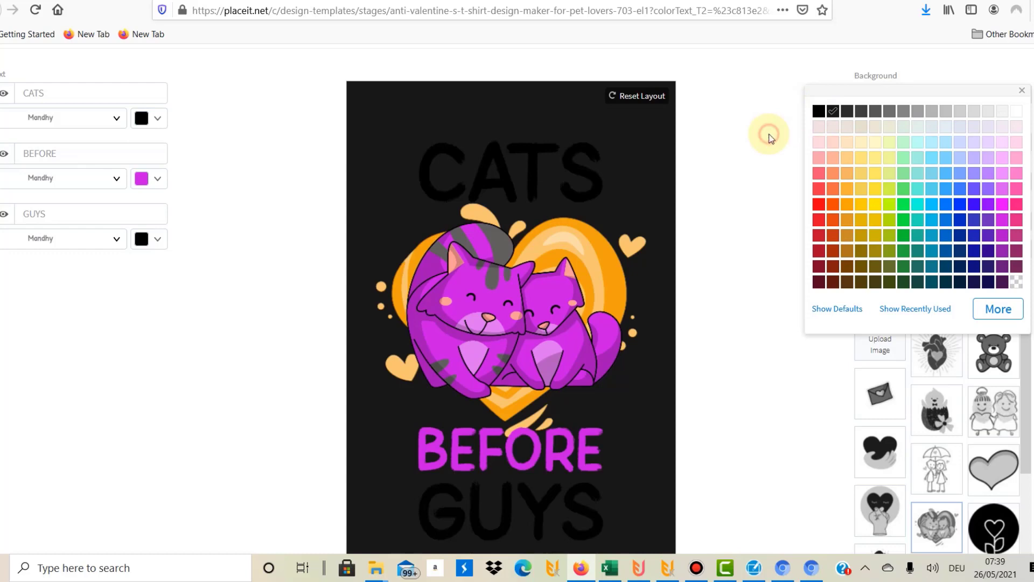
pyautogui.click(768, 138)
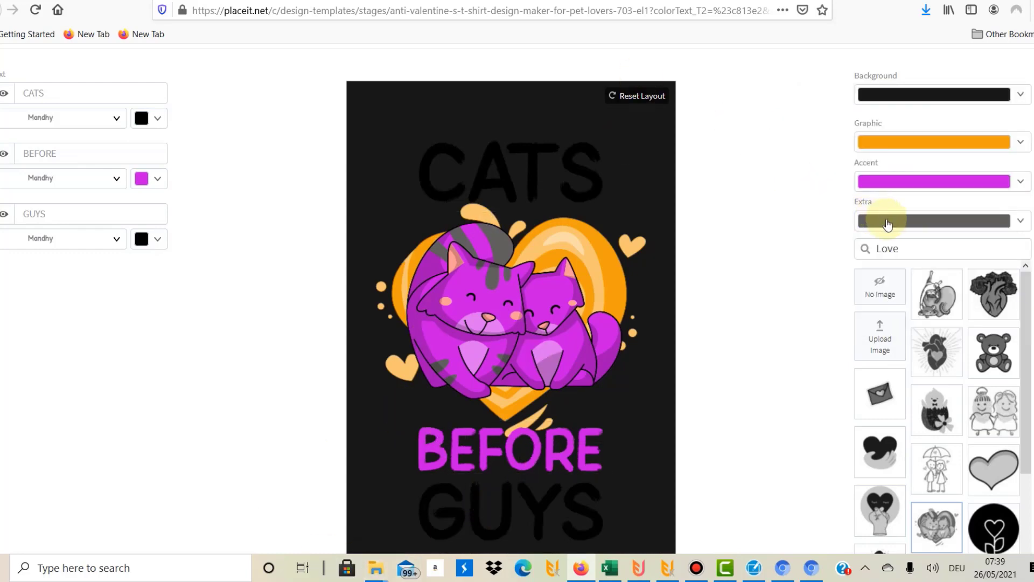
# Make the CATS and GUYS text orange
pyautogui.click(142, 118)
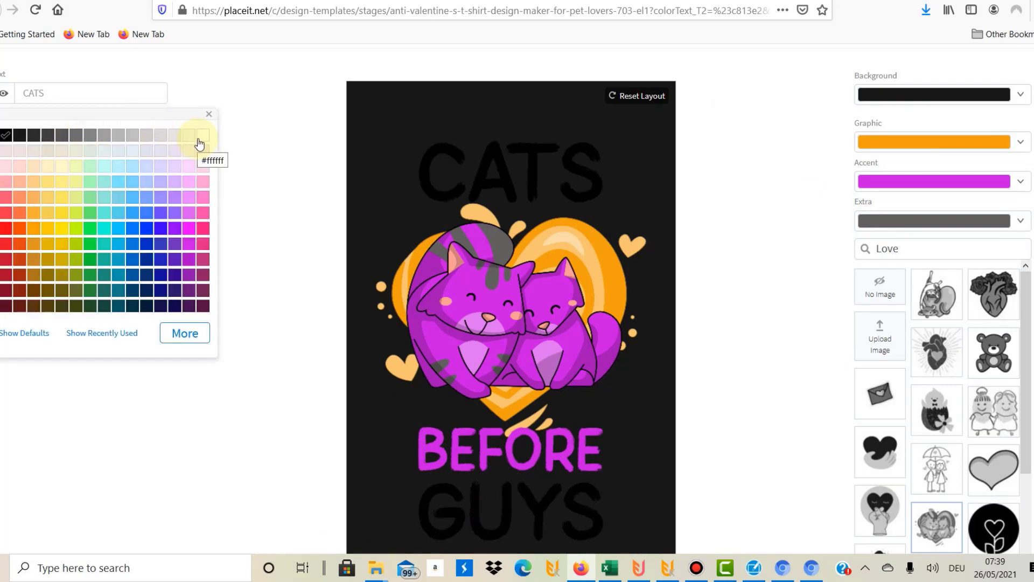
pyautogui.click(258, 187)
pyautogui.click(146, 242)
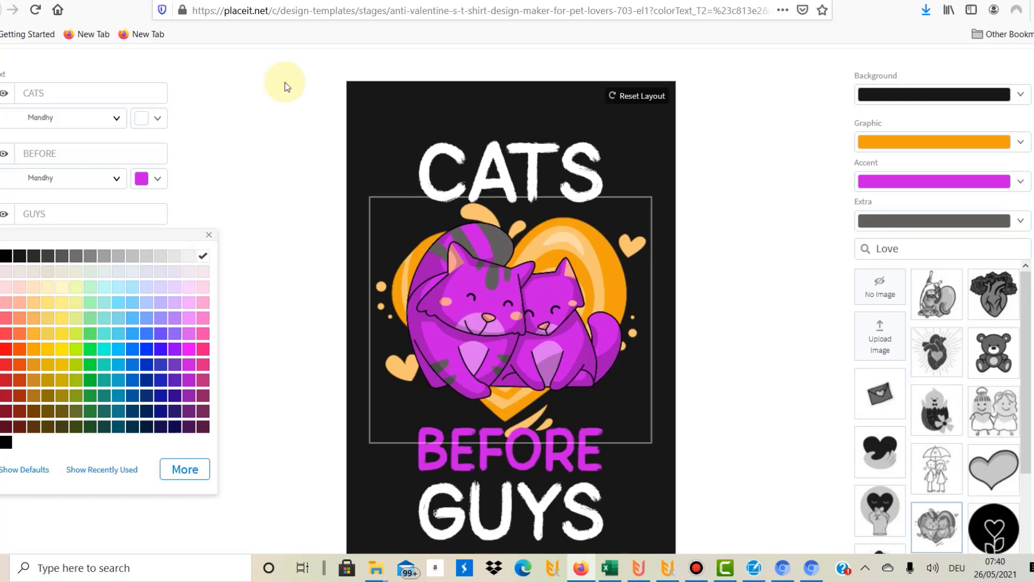
pyautogui.click(32, 334)
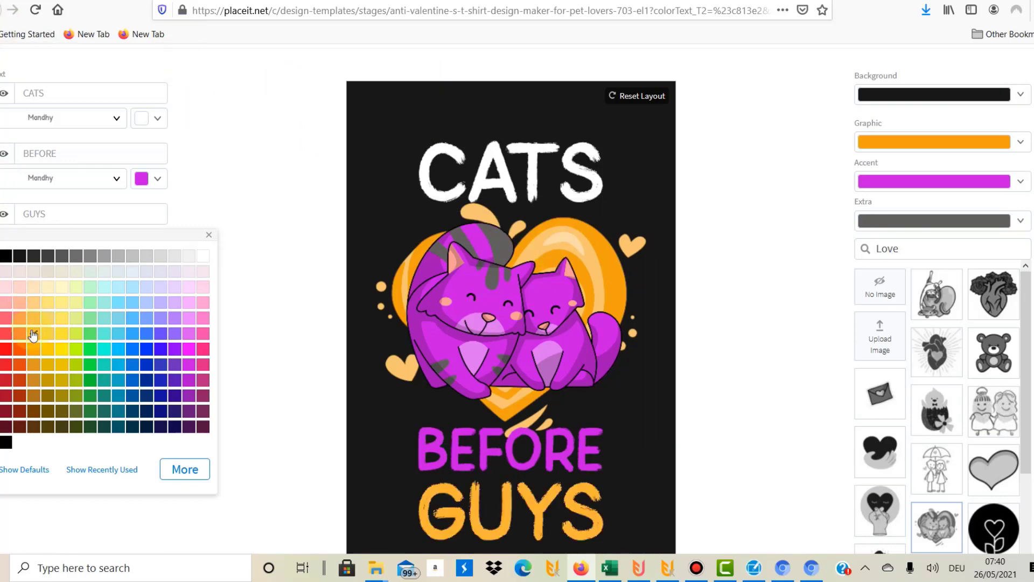
pyautogui.click(248, 200)
pyautogui.click(141, 119)
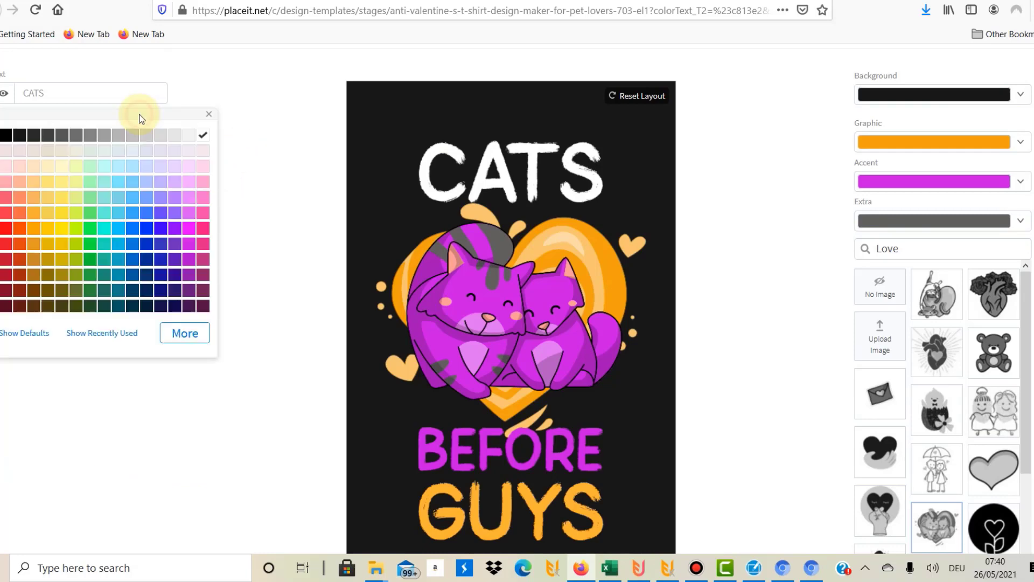
pyautogui.click(35, 231)
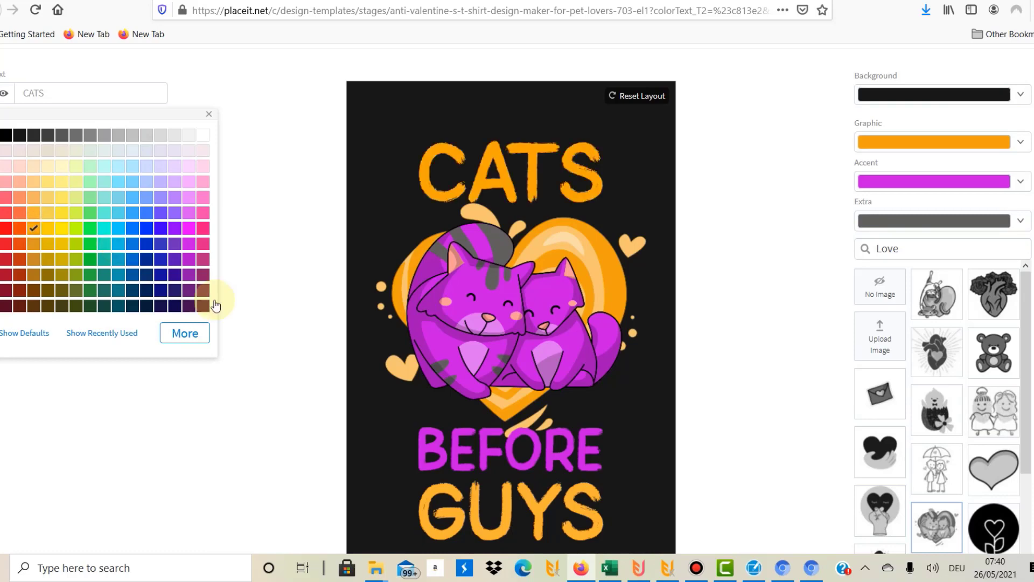
# Enlarge and recentre the BEFORE, GUYS and CATS text boxes
pyautogui.click(568, 454)
pyautogui.moveTo(613, 417); pyautogui.dragTo(672, 401)
pyautogui.moveTo(638, 440); pyautogui.dragTo(604, 444)
pyautogui.click(554, 526)
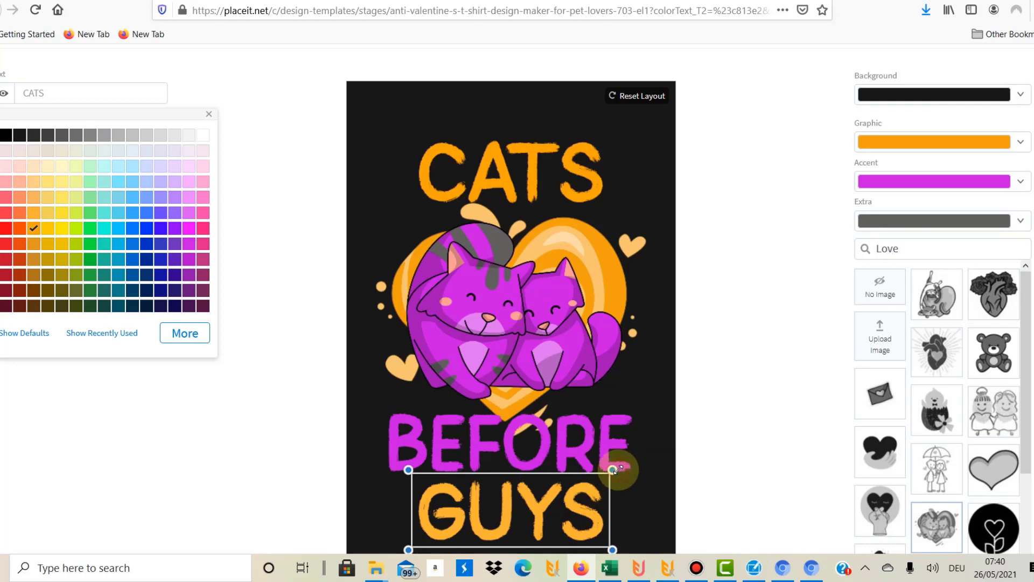
pyautogui.moveTo(614, 470); pyautogui.dragTo(642, 459)
pyautogui.moveTo(561, 518); pyautogui.dragTo(547, 521)
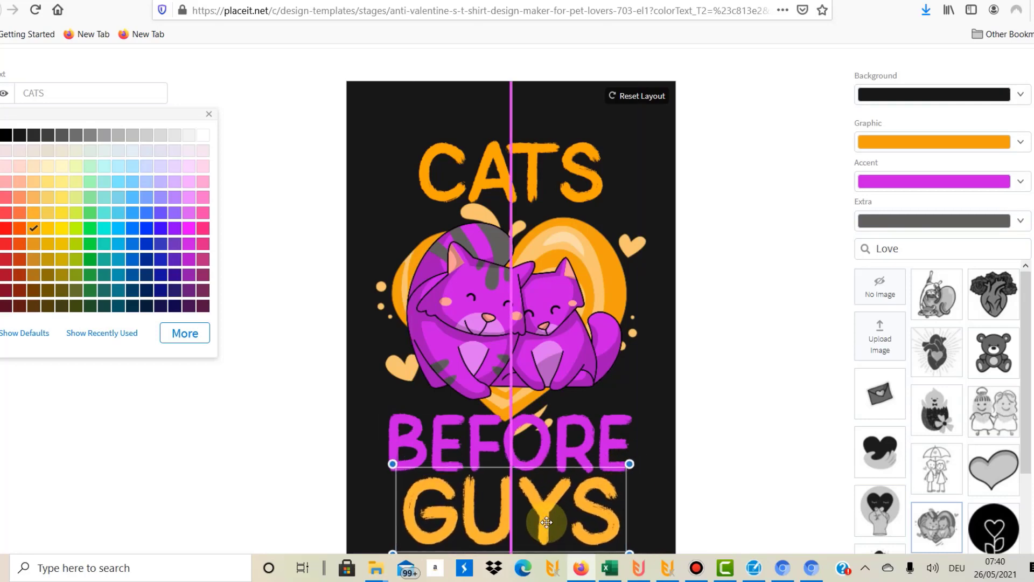
pyautogui.click(533, 177)
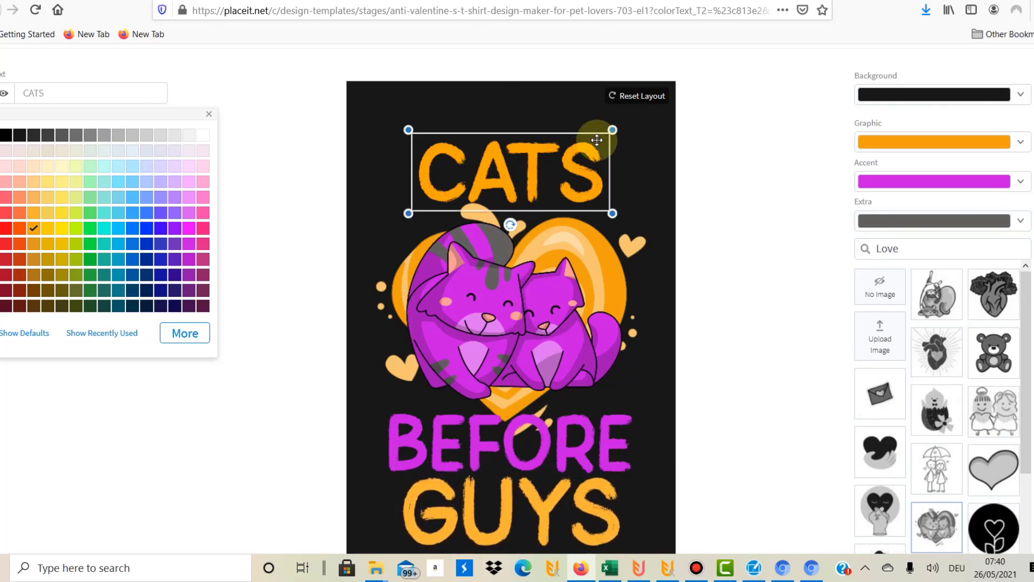
pyautogui.moveTo(613, 129); pyautogui.dragTo(639, 113)
pyautogui.moveTo(595, 161)
pyautogui.mouseDown()
pyautogui.moveTo(605, 511)
pyautogui.moveTo(584, 516)
pyautogui.moveTo(497, 213)
pyautogui.moveTo(512, 166)
pyautogui.moveTo(579, 165)
pyautogui.mouseUp()
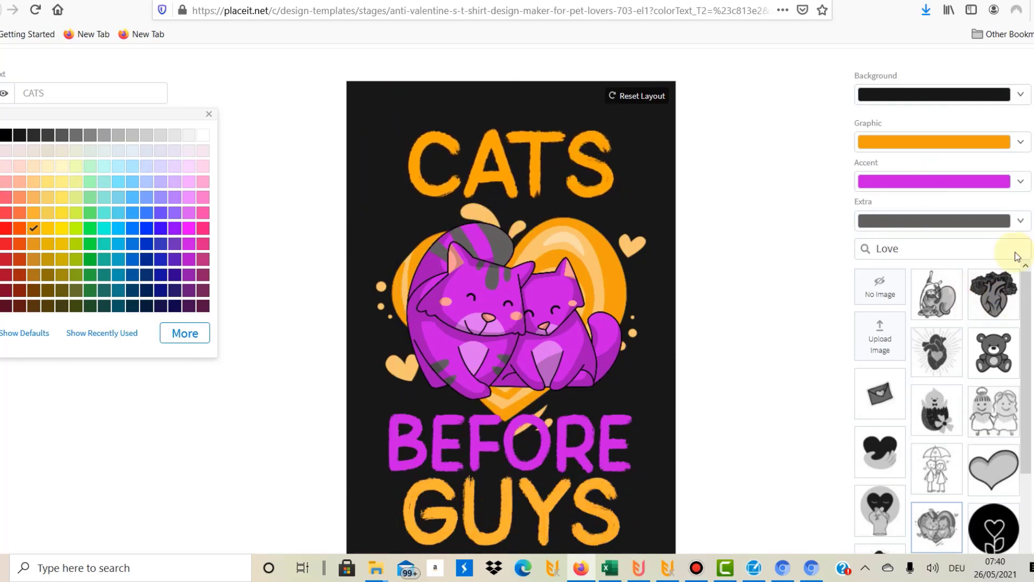
# Download the black-background design and save the processed file from My Downloads
pyautogui.scroll(2, 845, 134)
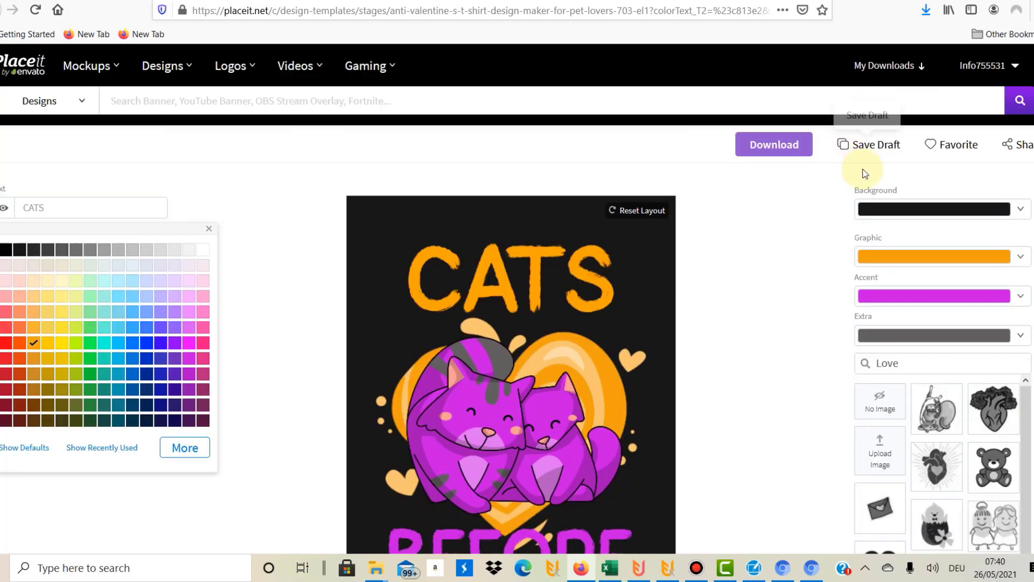
pyautogui.click(776, 154)
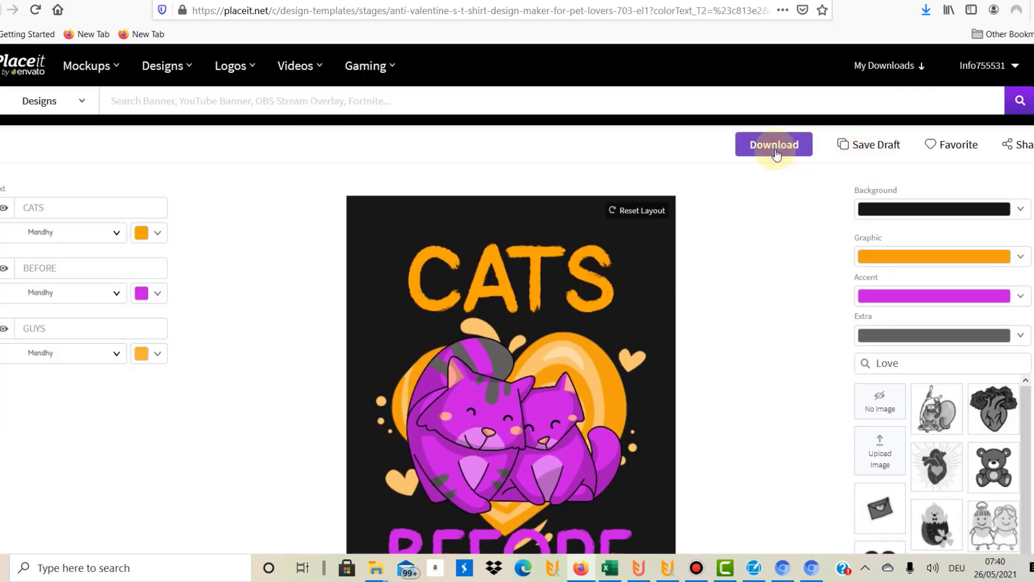
pyautogui.click(776, 155)
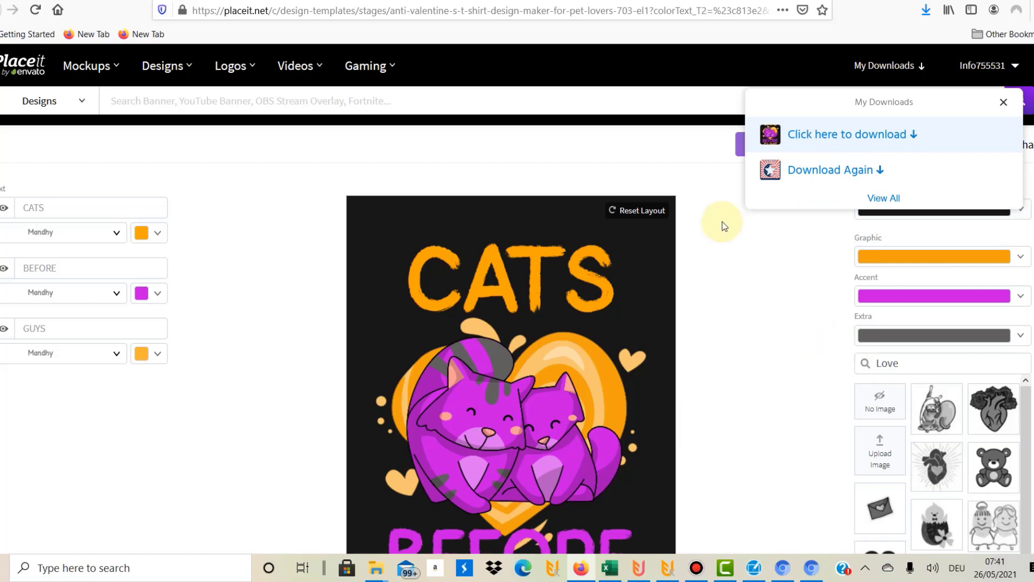
pyautogui.click(853, 139)
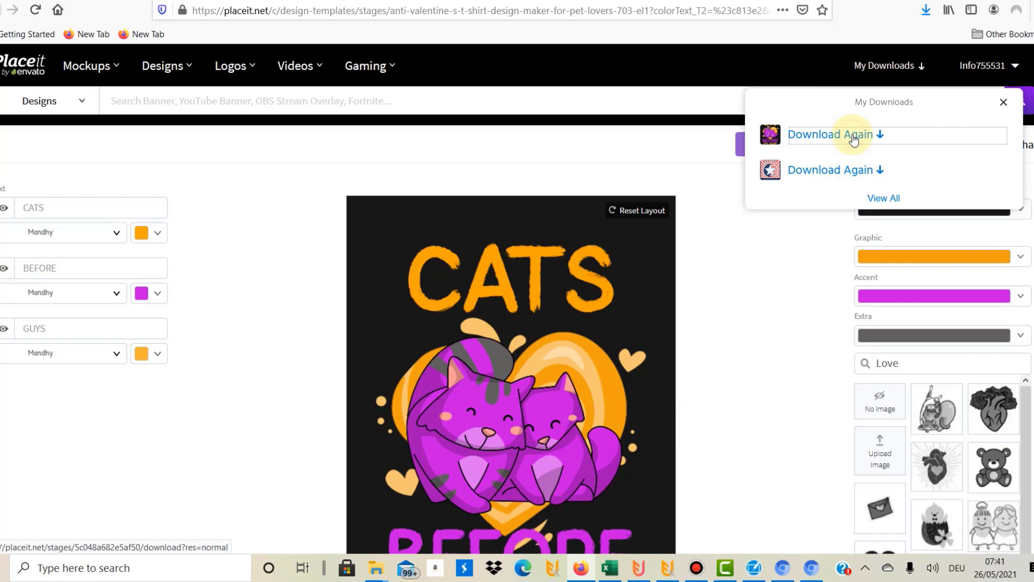
# Switch the background swatch to transparent and save that version from My Downloads
pyautogui.click(821, 279)
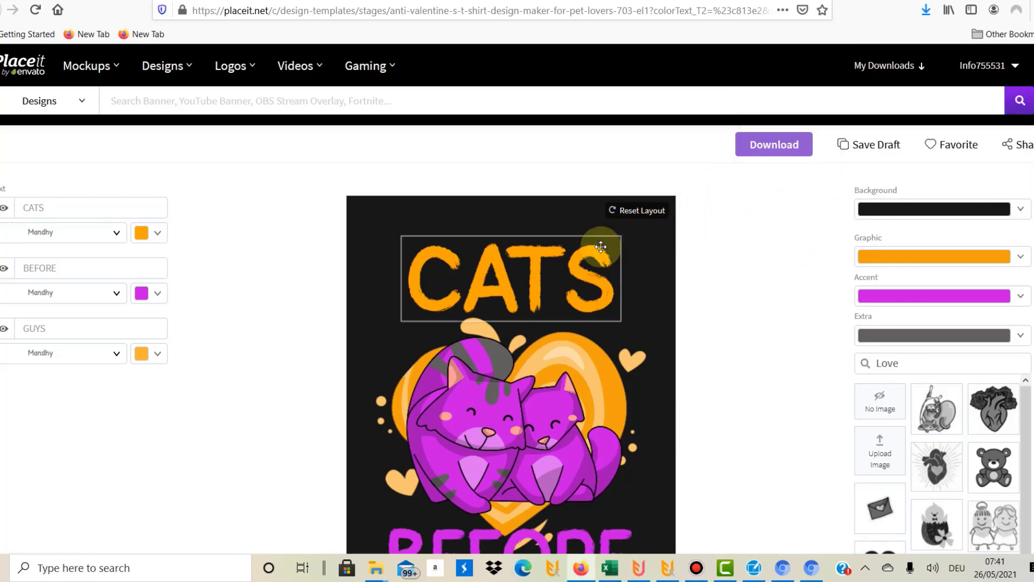
pyautogui.click(874, 209)
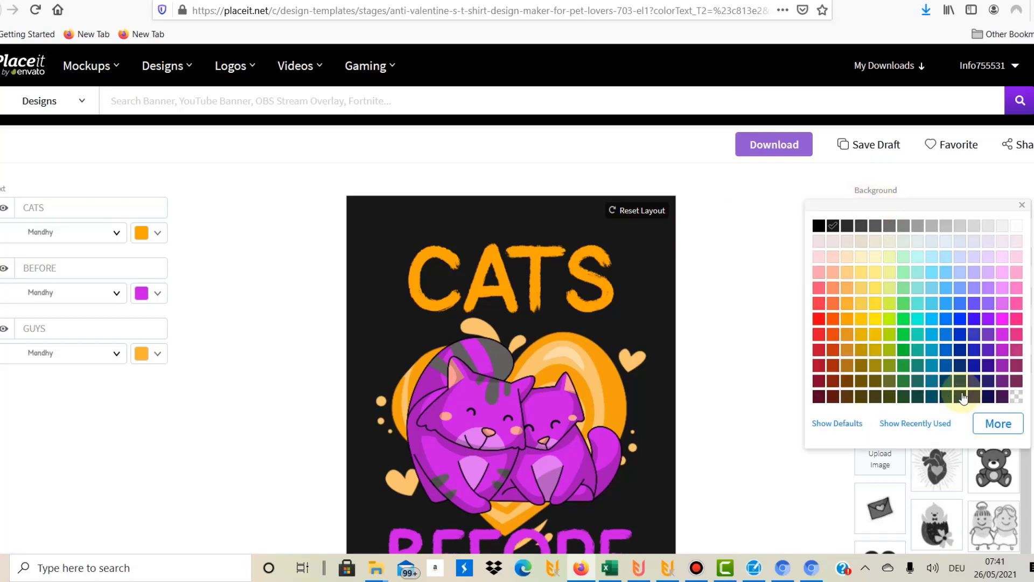
pyautogui.click(1015, 399)
pyautogui.click(769, 145)
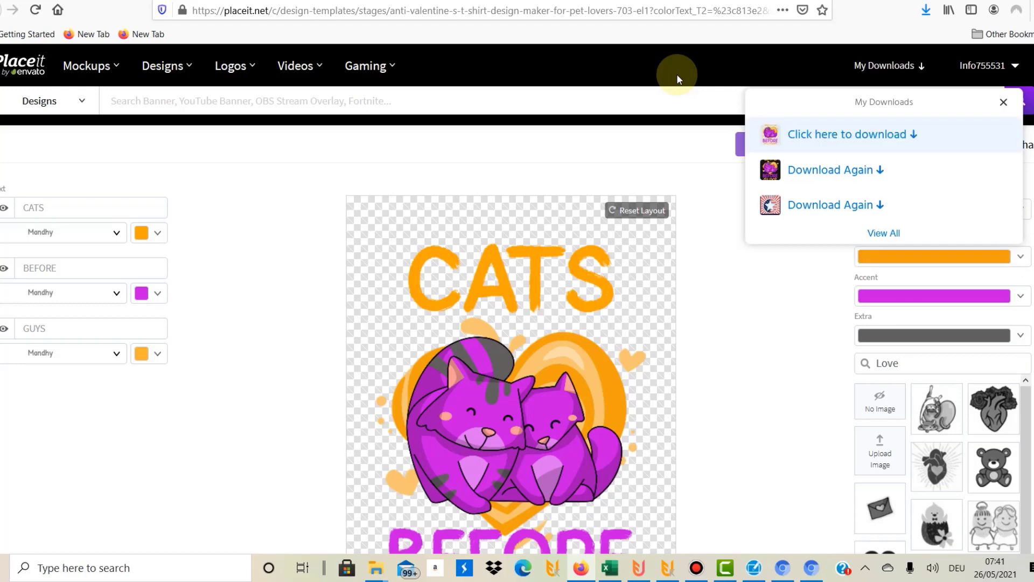
pyautogui.click(819, 133)
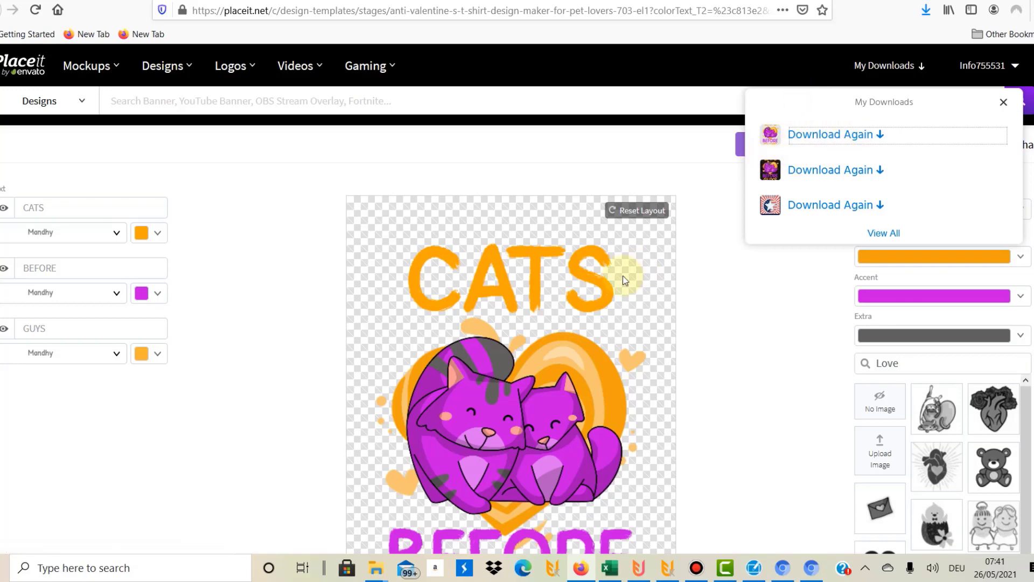
# Check the two 3500 x 5600 PNGs in Downloads, then drag the Explorer window aside
pyautogui.click(375, 568)
pyautogui.click(429, 529)
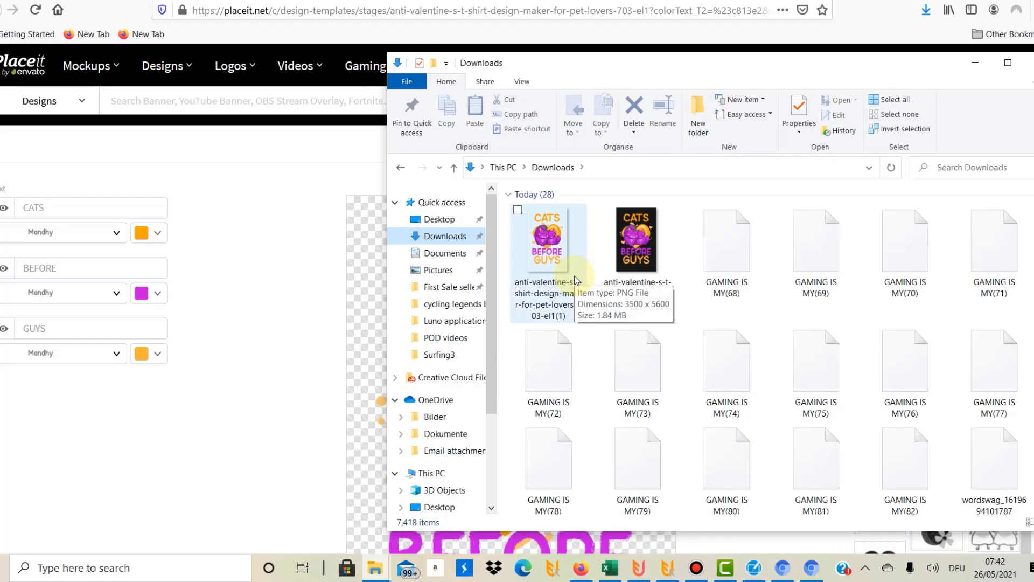
pyautogui.click(568, 60)
pyautogui.moveTo(569, 86); pyautogui.dragTo(393, 59)
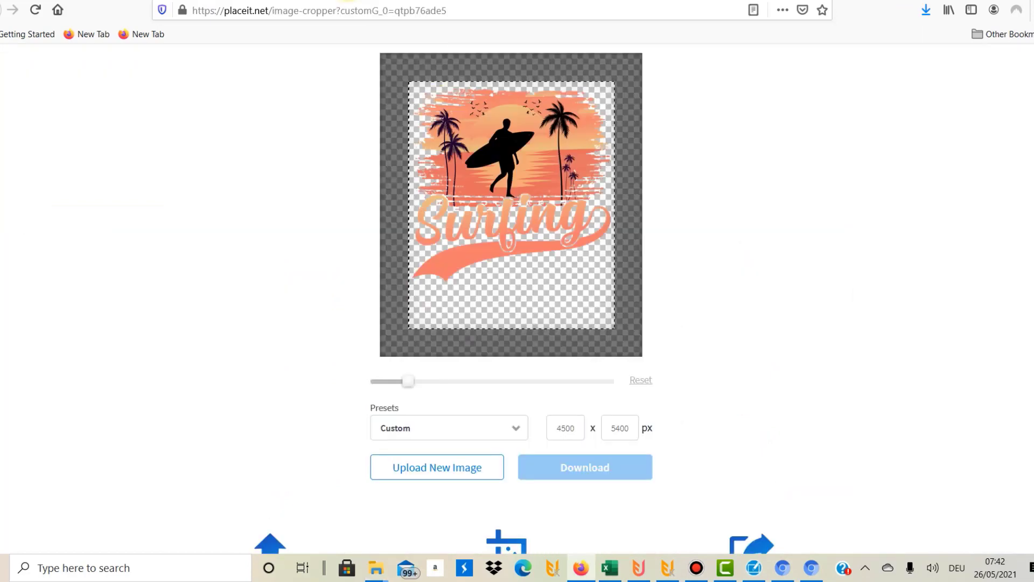
# Upload the transparent CATS BEFORE GUYS PNG from Downloads into the image cropper
pyautogui.click(442, 468)
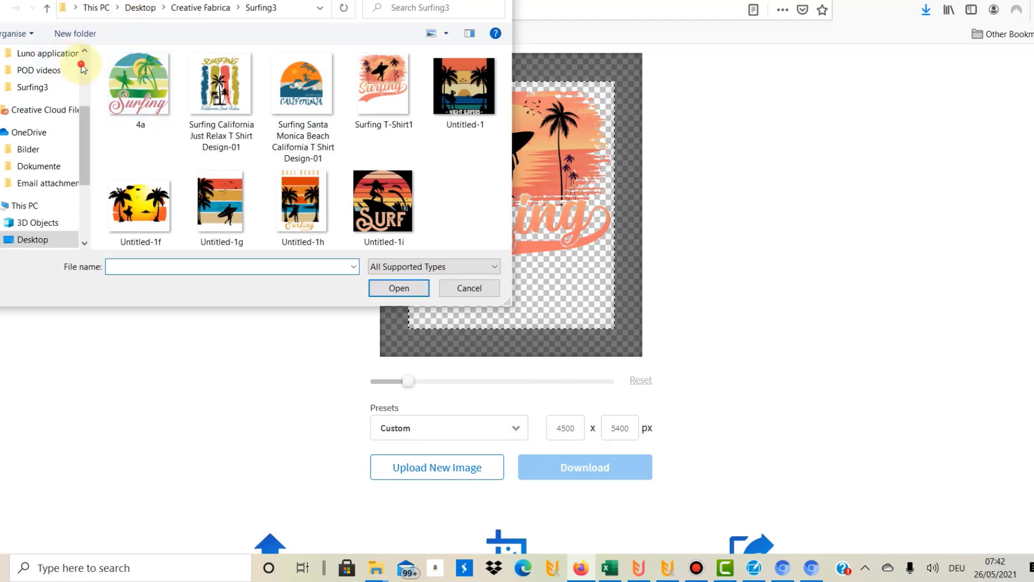
pyautogui.scroll(3, 50, 100)
pyautogui.click(50, 99)
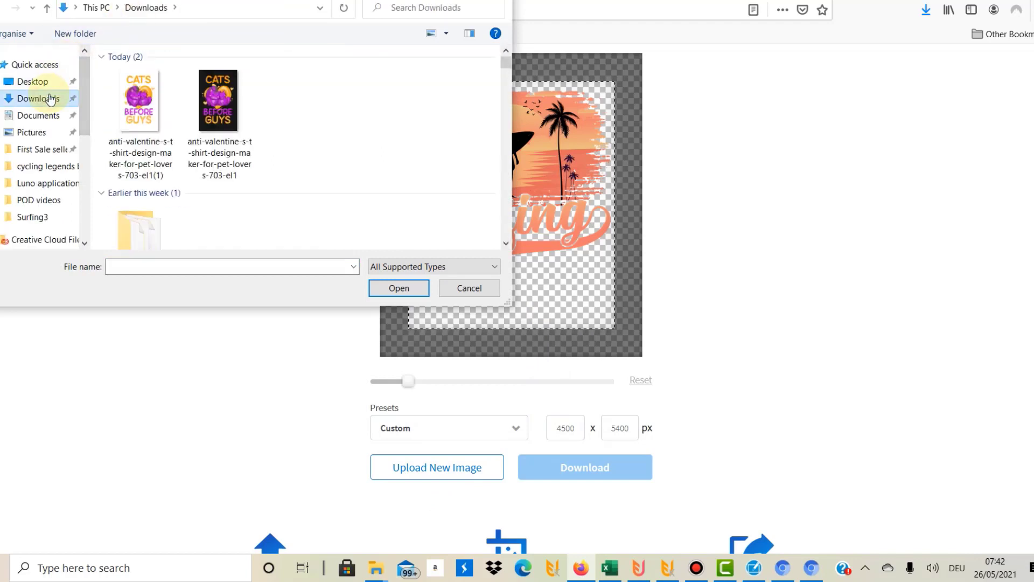
pyautogui.doubleClick(144, 107)
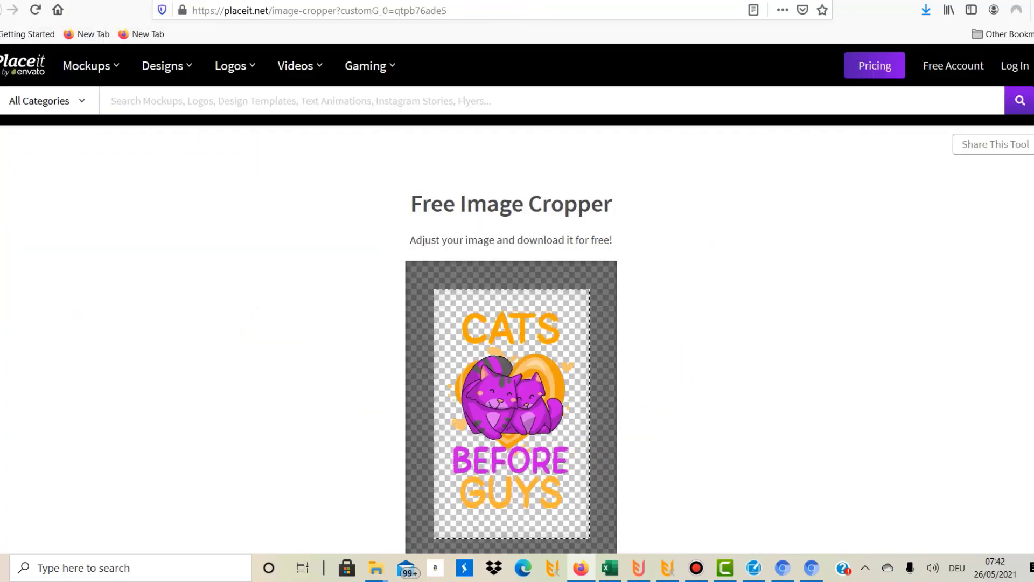
pyautogui.scroll(-5, 925, 130)
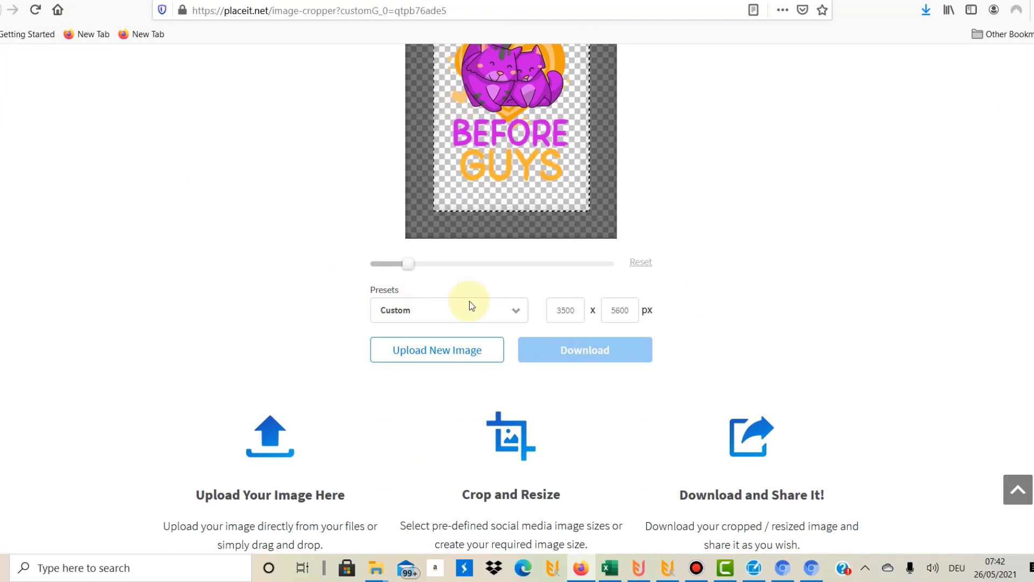
# Set the crop size to 4500 x 5400 px
pyautogui.click(565, 308)
pyautogui.hotkey('ctrl', 'a')
pyautogui.press('BackSpace')
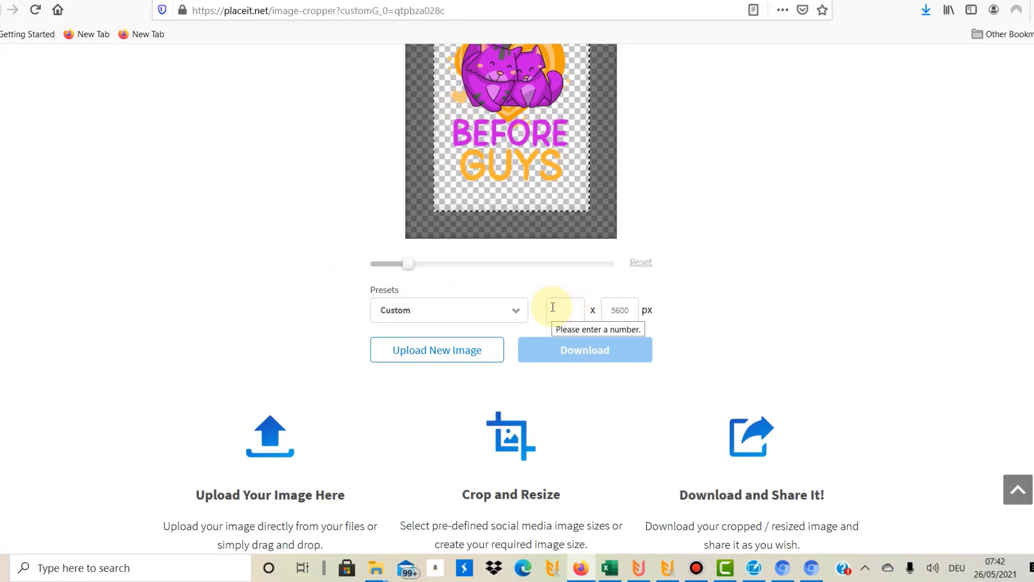
pyautogui.write('4500')
pyautogui.press('Tab')
pyautogui.write('54')
# Enlarge the CATS BEFORE GUYS design slightly and recentre it in the crop box
pyautogui.scroll(-4, 553, 310)
pyautogui.scroll(4, 552, 311)
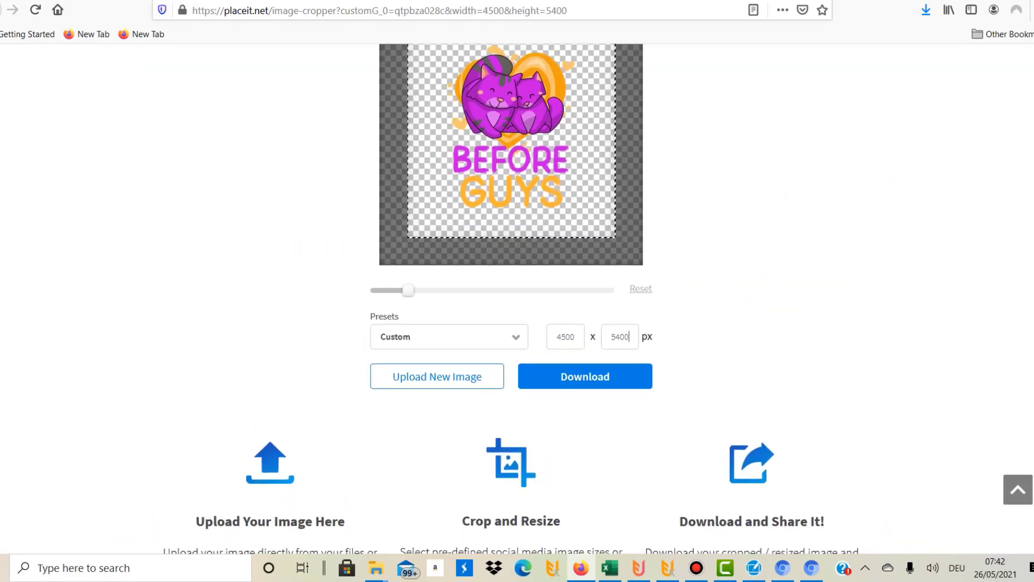
pyautogui.scroll(2, 453, 379)
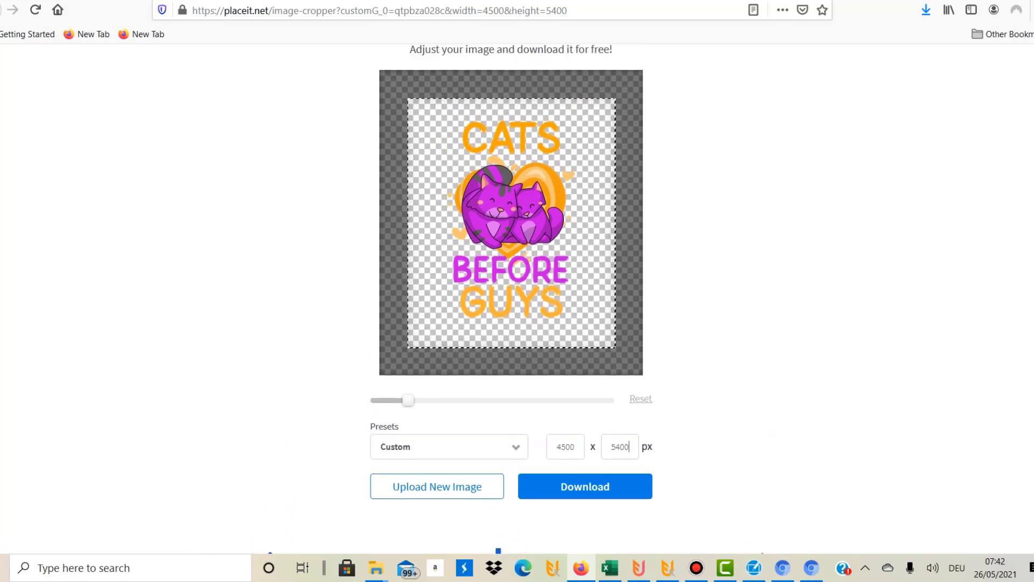
pyautogui.moveTo(405, 400); pyautogui.dragTo(414, 401)
pyautogui.moveTo(523, 248); pyautogui.dragTo(521, 241)
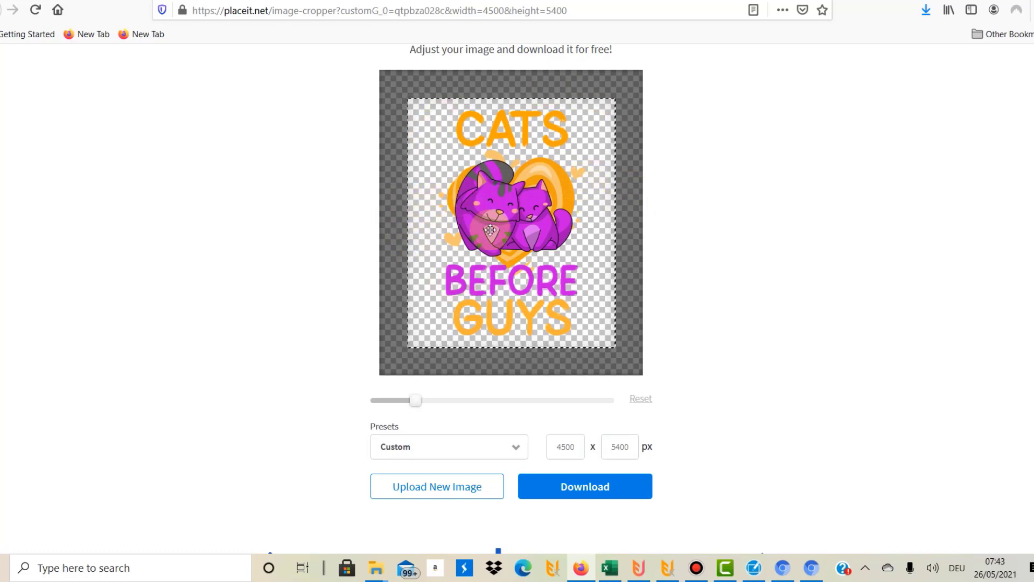
# Download the 4500 x 5400 image after signing in, then dismiss the recent downloads list
pyautogui.click(549, 475)
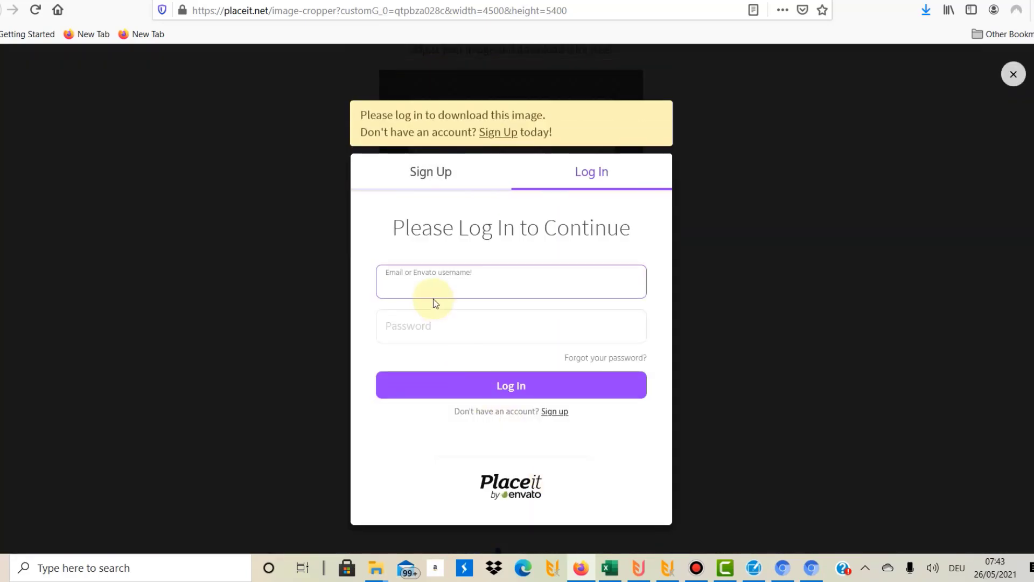
pyautogui.click(447, 284)
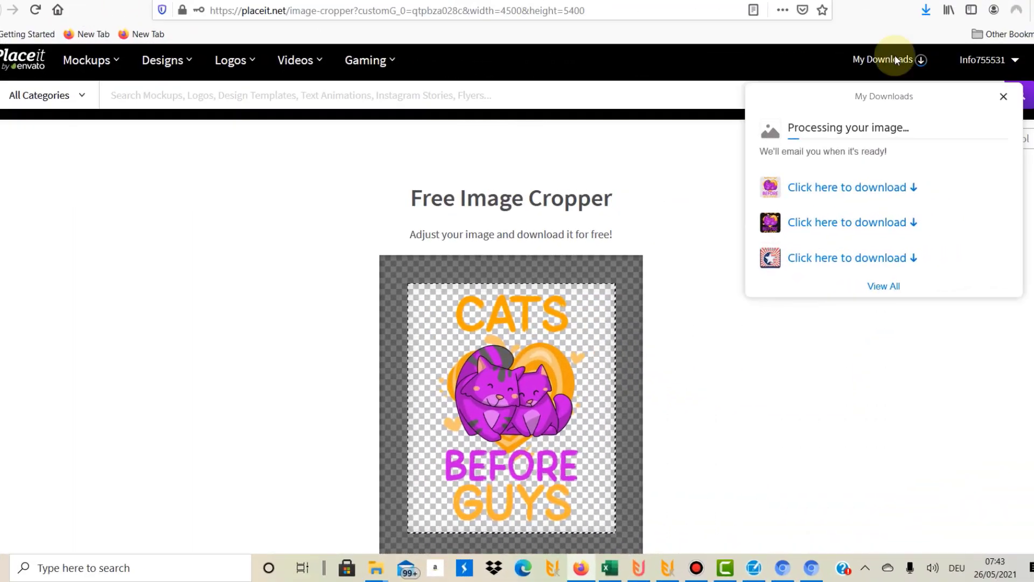
pyautogui.click(894, 57)
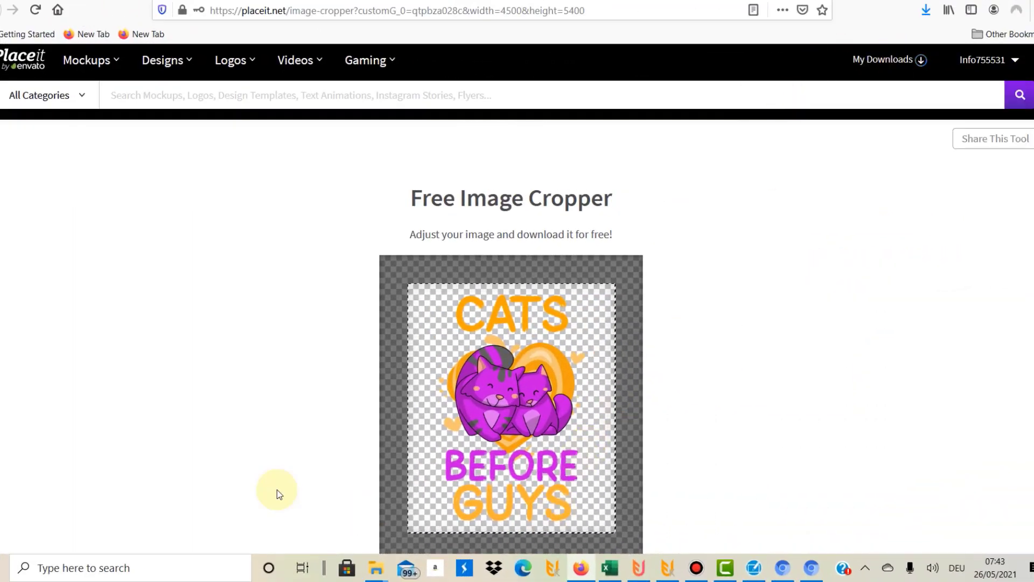
# Select the downloaded free-image-resizer-cropper file in the Downloads folder
pyautogui.click(375, 572)
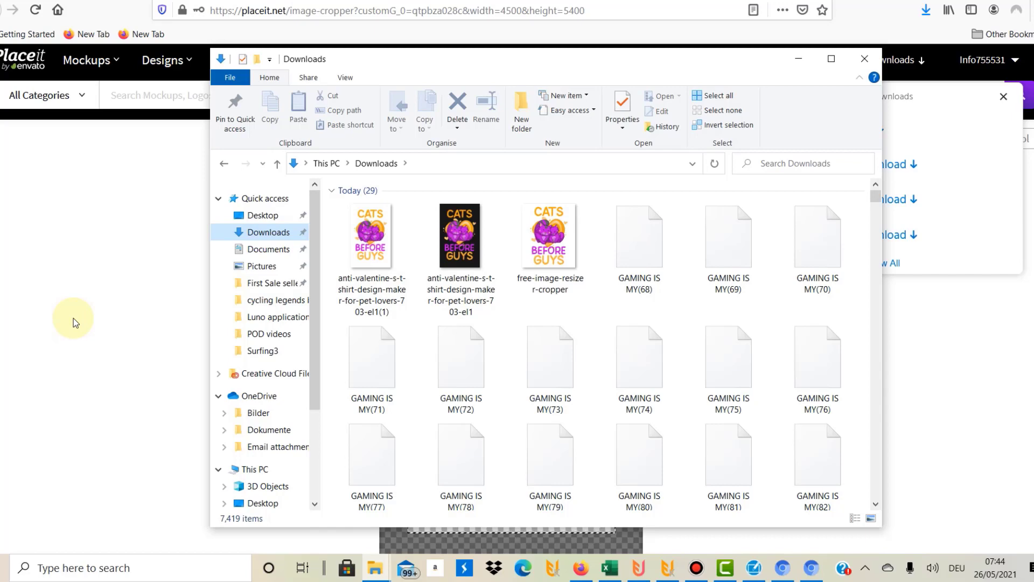
# Return to the CATS BEFORE GUYS design template page in the browser
pyautogui.click(74, 318)
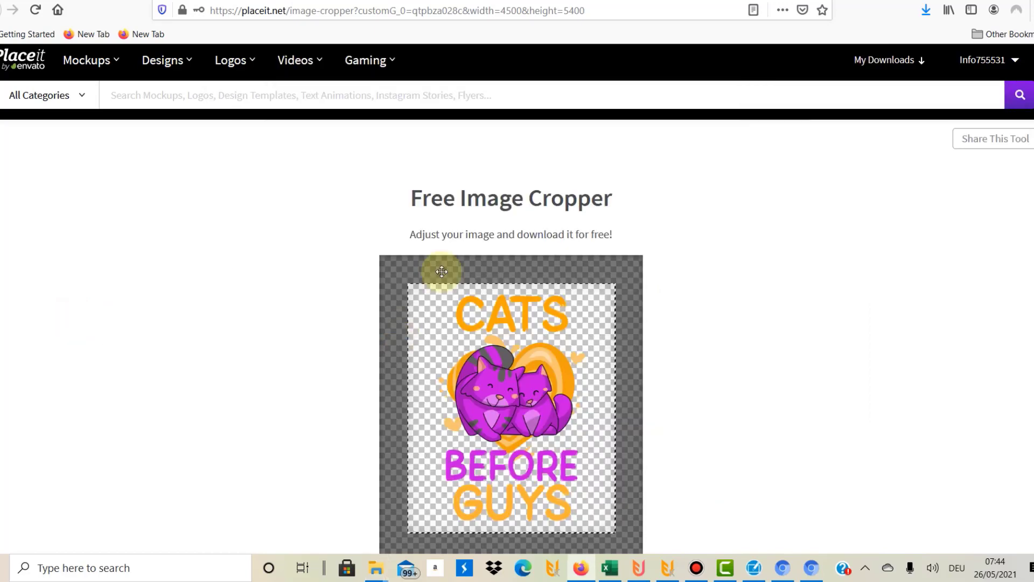
pyautogui.hotkey('ctrl', 'w')
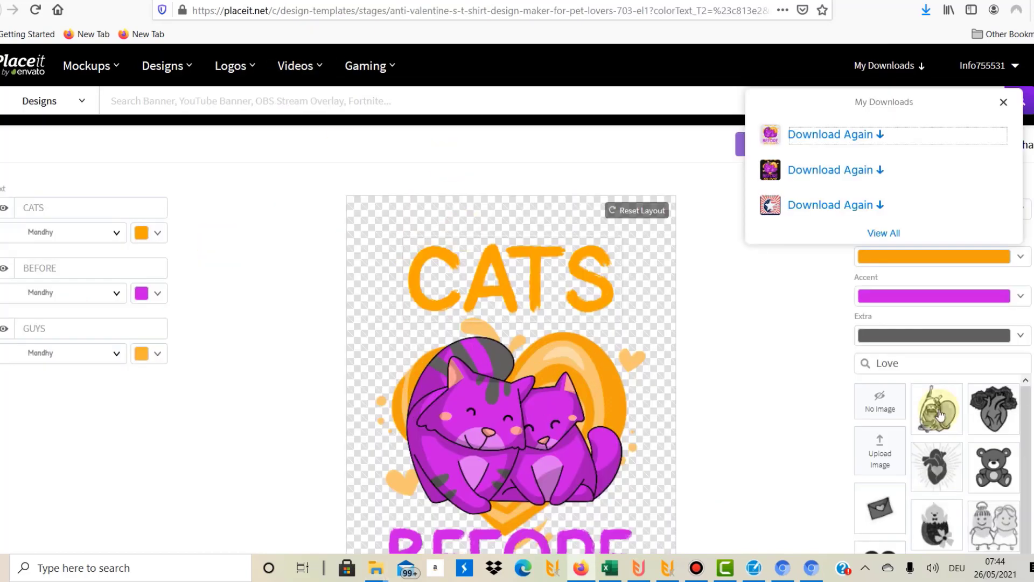
pyautogui.scroll(-6, 813, 347)
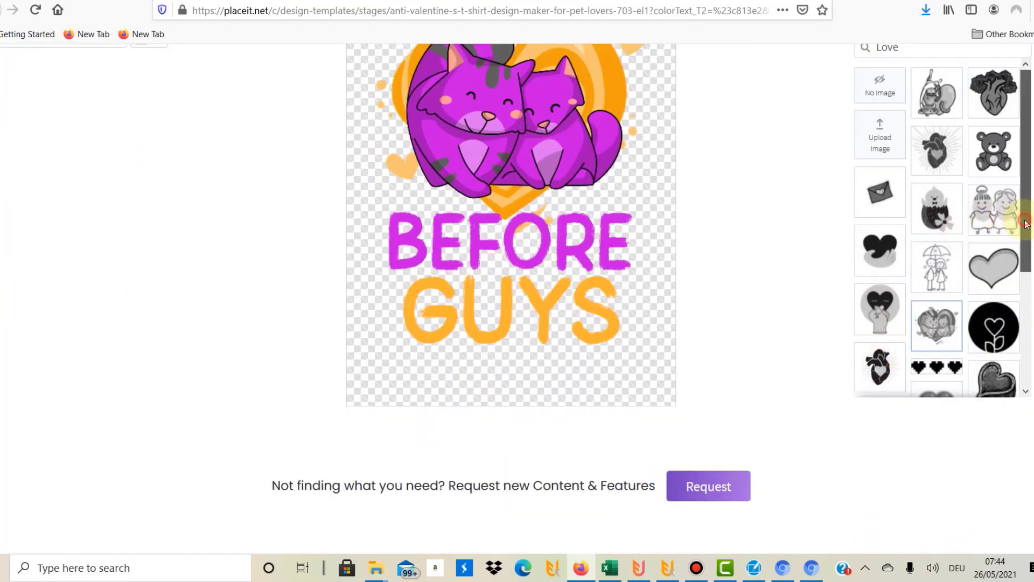
pyautogui.scroll(-3, 1027, 225)
pyautogui.scroll(3, 938, 226)
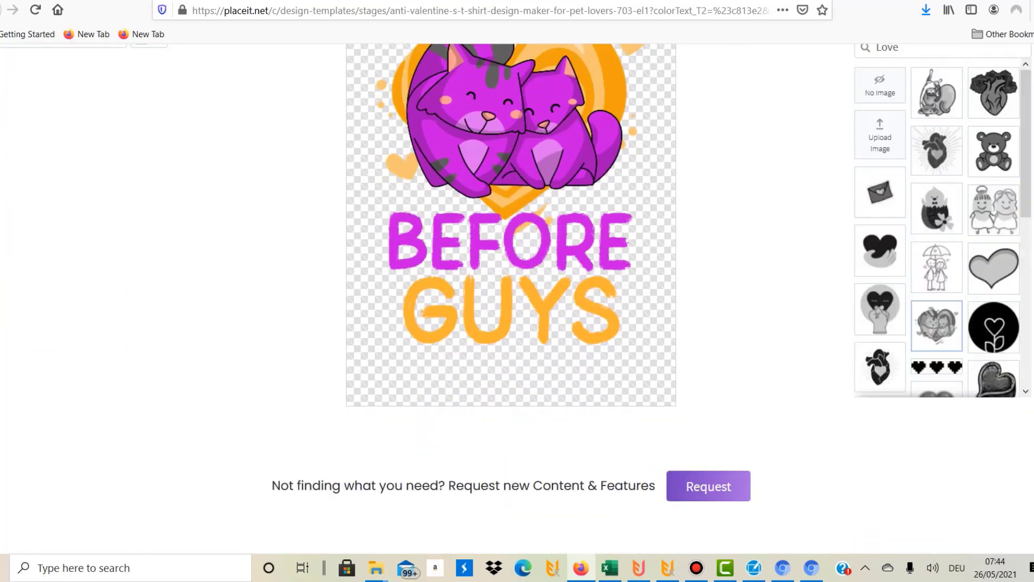
pyautogui.scroll(3, 937, 296)
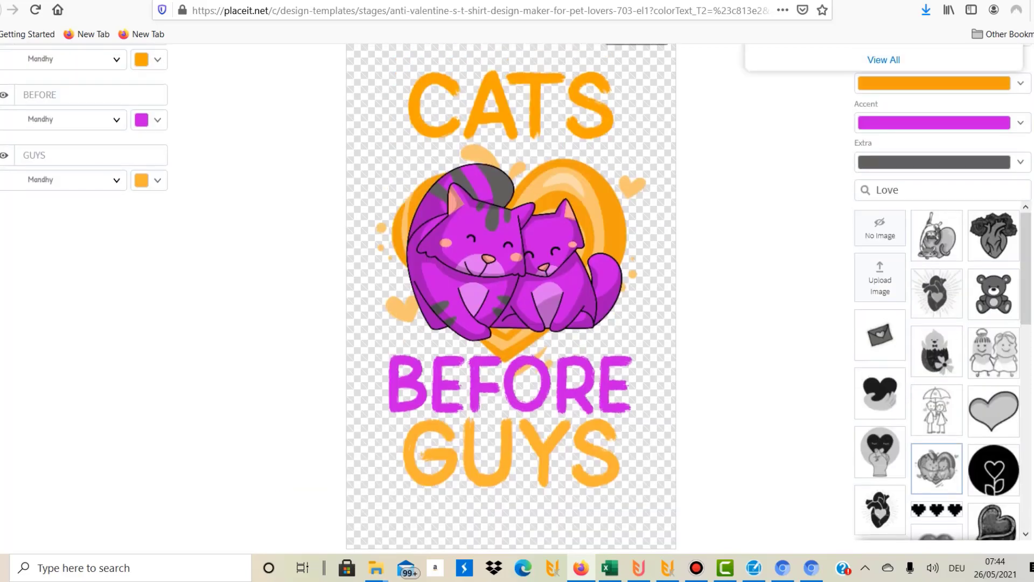
# Change the graphic search from 'Love' to 'cat', then 'dog', and select the design's cat graphic
pyautogui.doubleClick(896, 198)
pyautogui.write('cat')
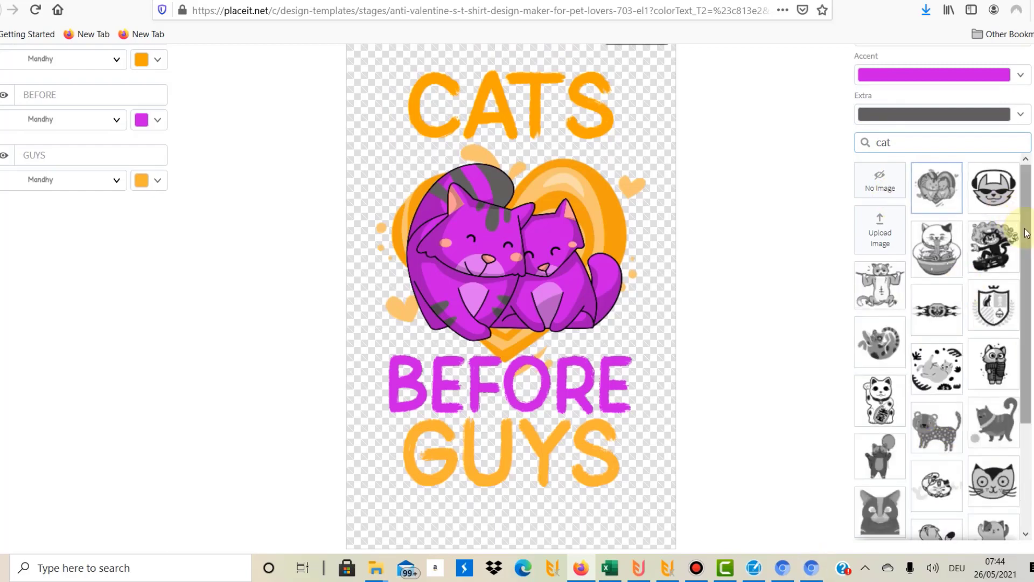
pyautogui.moveTo(1025, 226); pyautogui.dragTo(1028, 345)
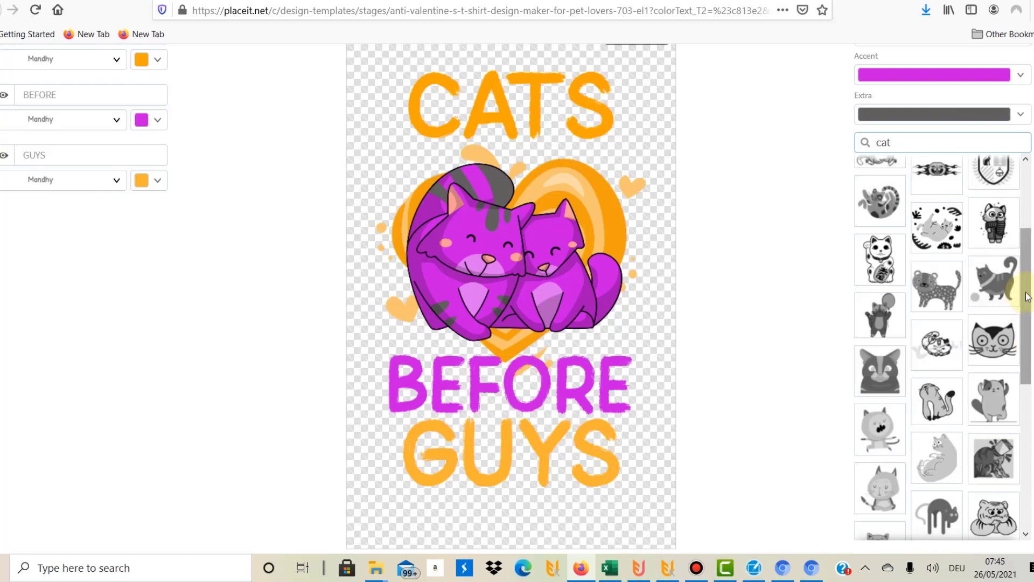
pyautogui.doubleClick(913, 138)
pyautogui.write('dog')
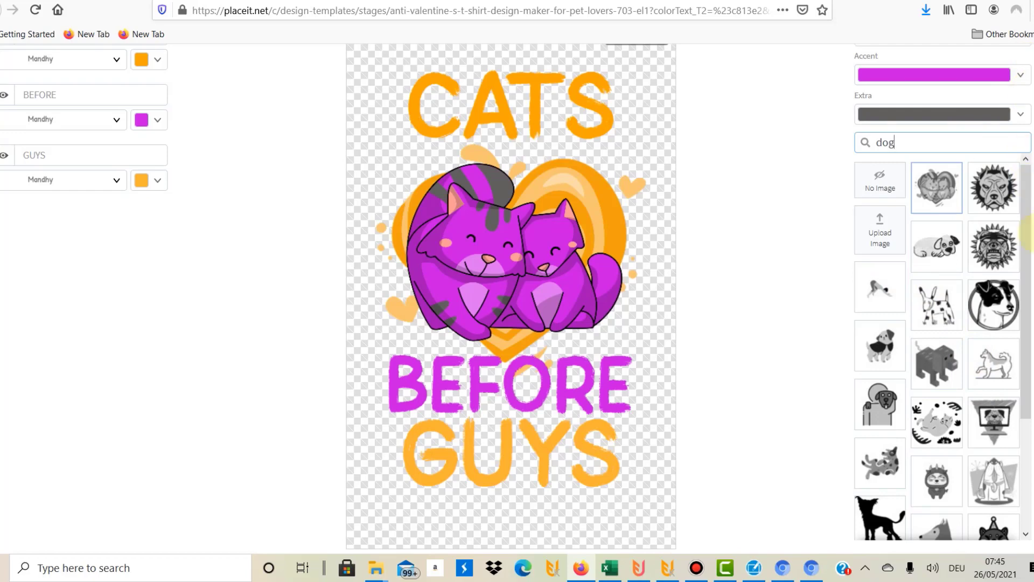
pyautogui.scroll(-2, 1024, 323)
pyautogui.scroll(-1, 1025, 342)
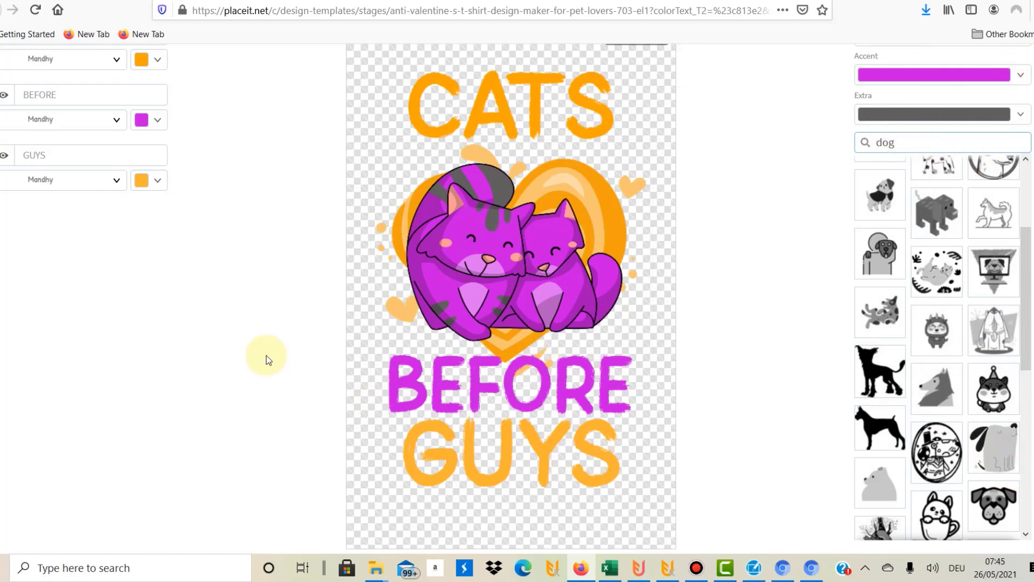
pyautogui.click(446, 240)
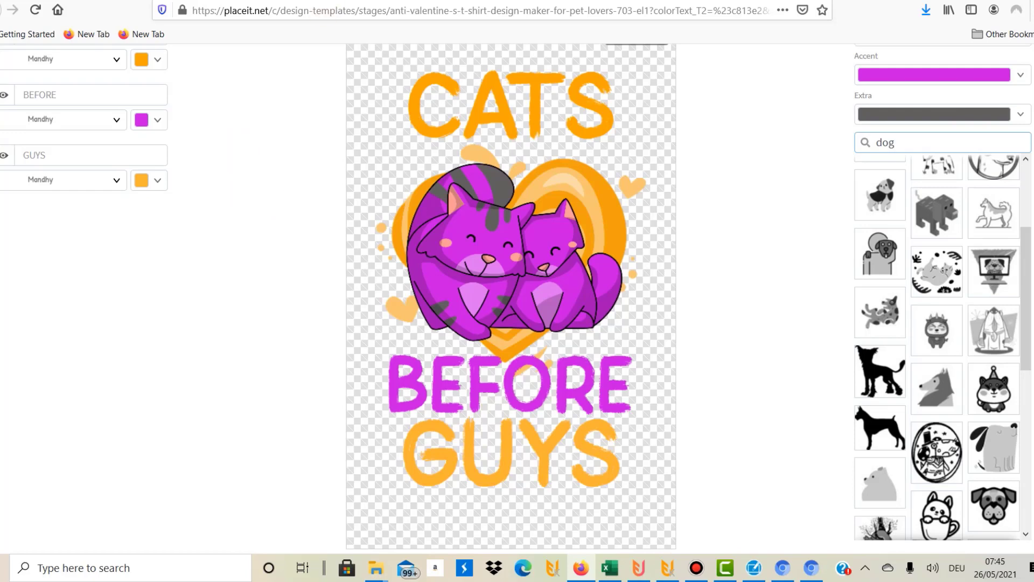
pyautogui.scroll(3, 517, 299)
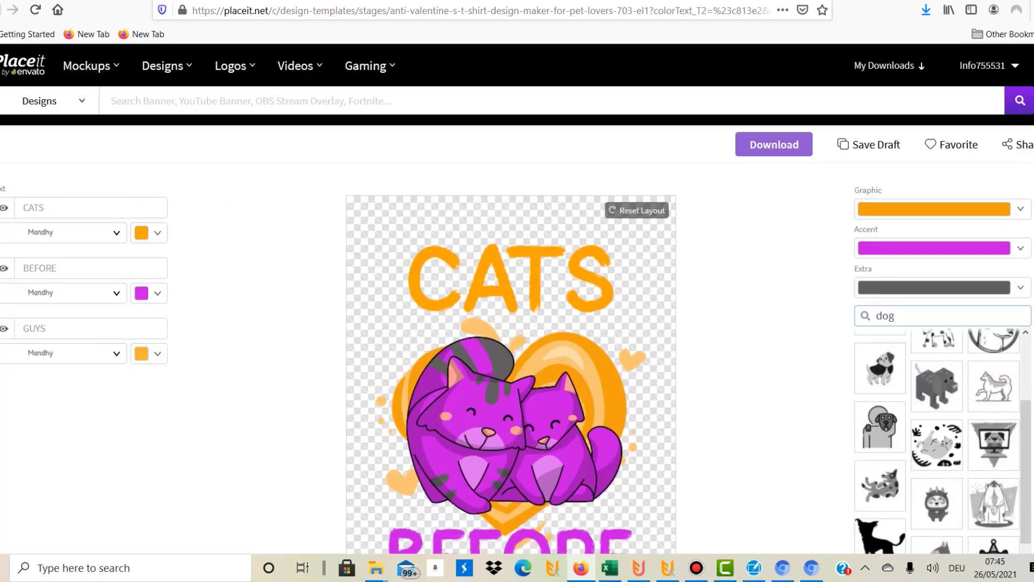
pyautogui.scroll(-5, 517, 299)
pyautogui.scroll(3, 517, 299)
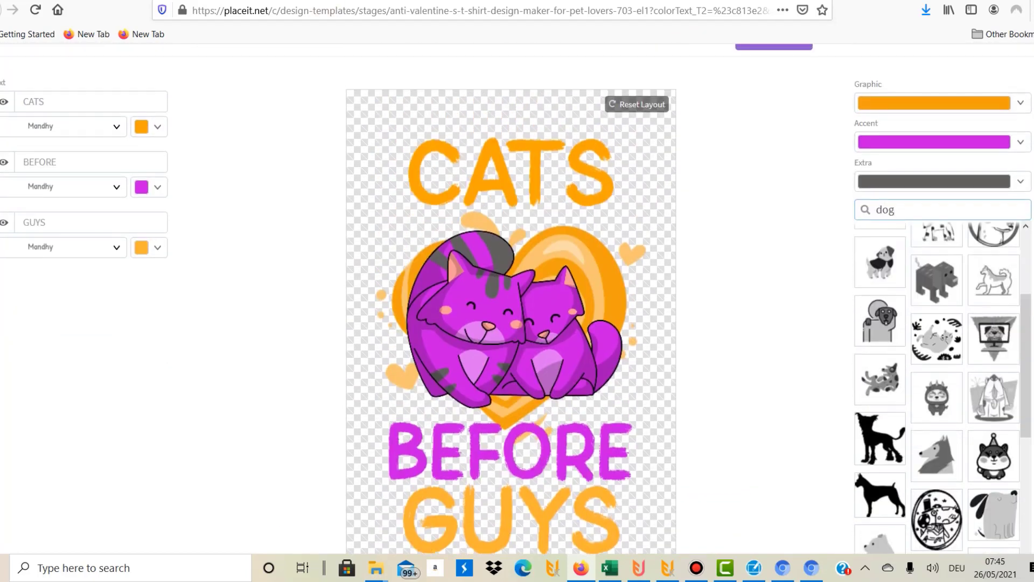
pyautogui.scroll(-2, 517, 299)
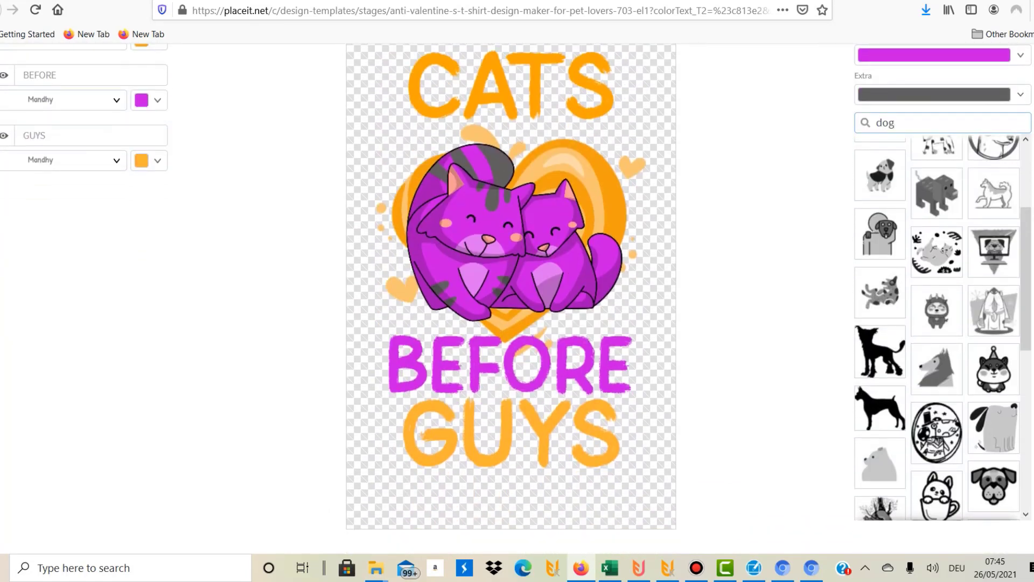
pyautogui.scroll(4, 557, 77)
pyautogui.scroll(-3, 556, 77)
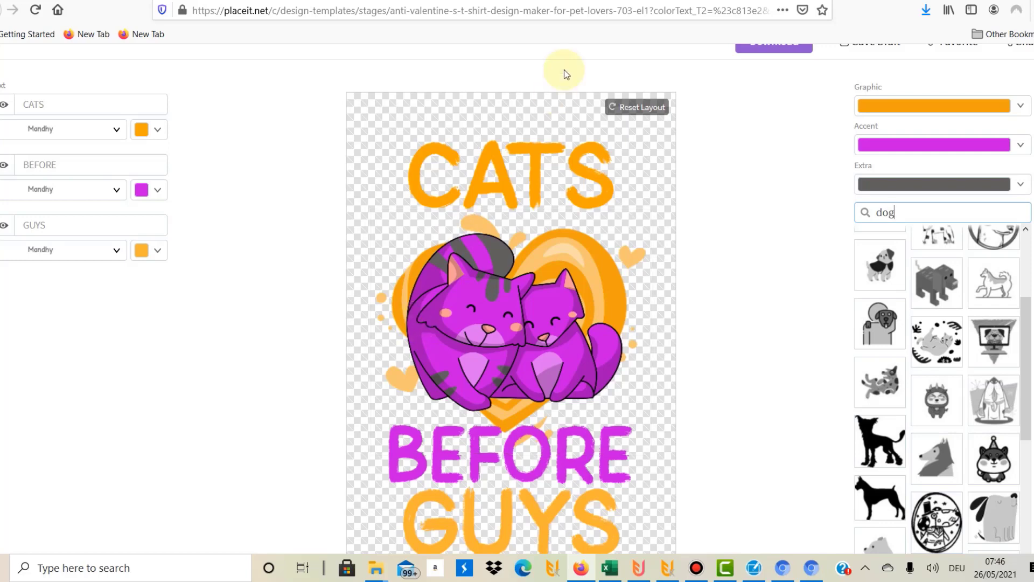
pyautogui.scroll(3, 560, 74)
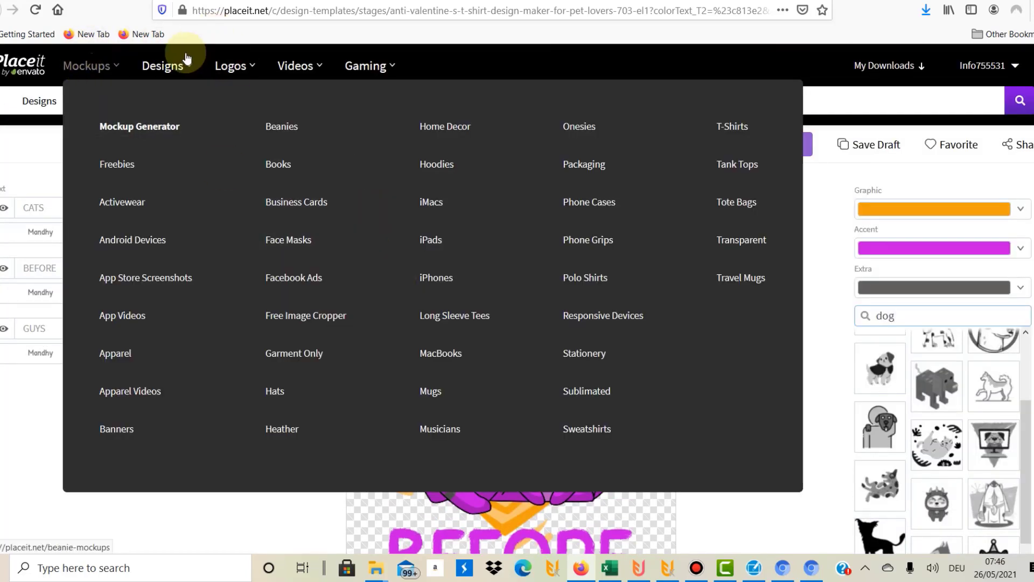
pyautogui.moveTo(186, 57)
pyautogui.moveTo(228, 65)
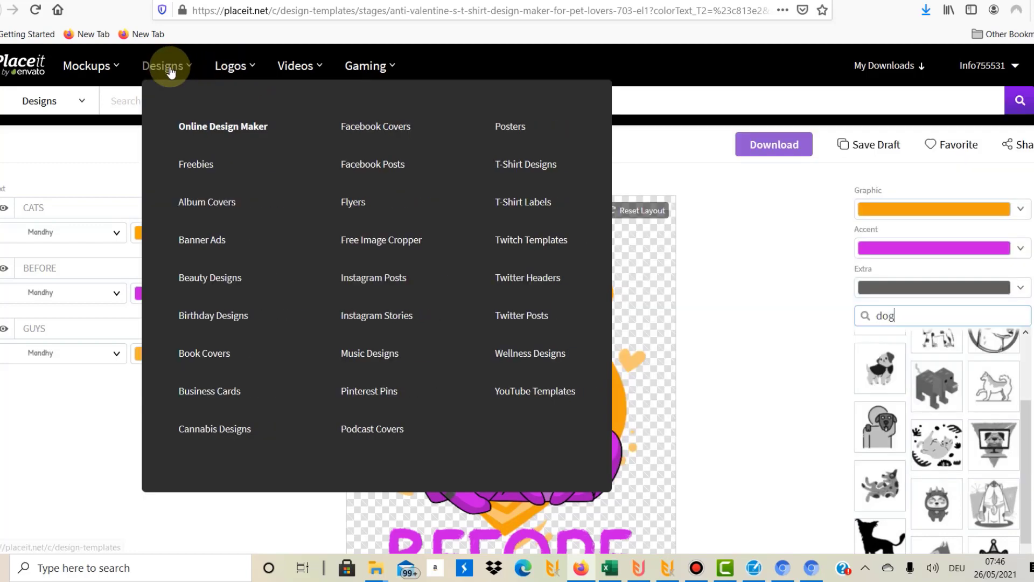
pyautogui.moveTo(78, 68)
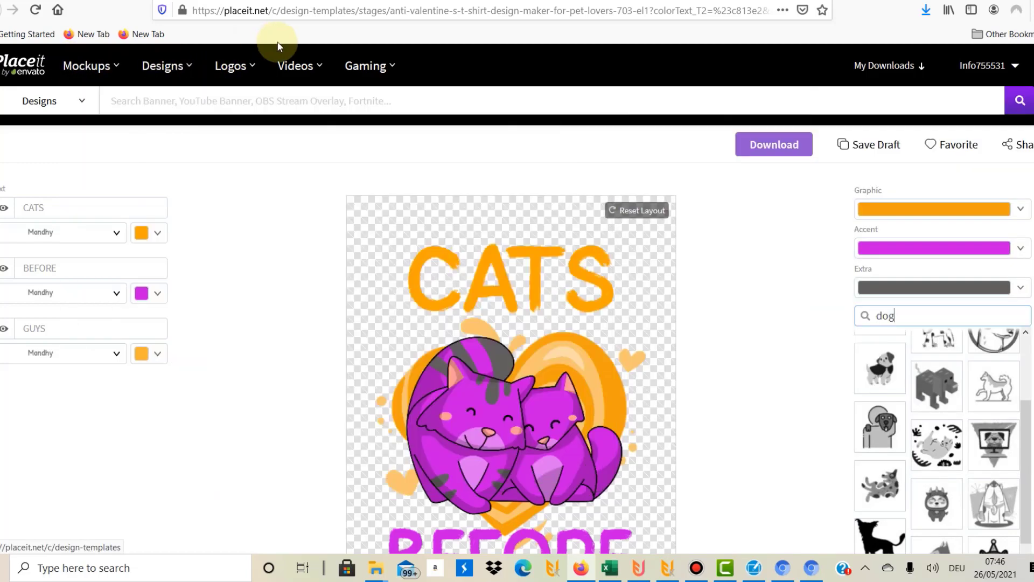
pyautogui.moveTo(287, 63)
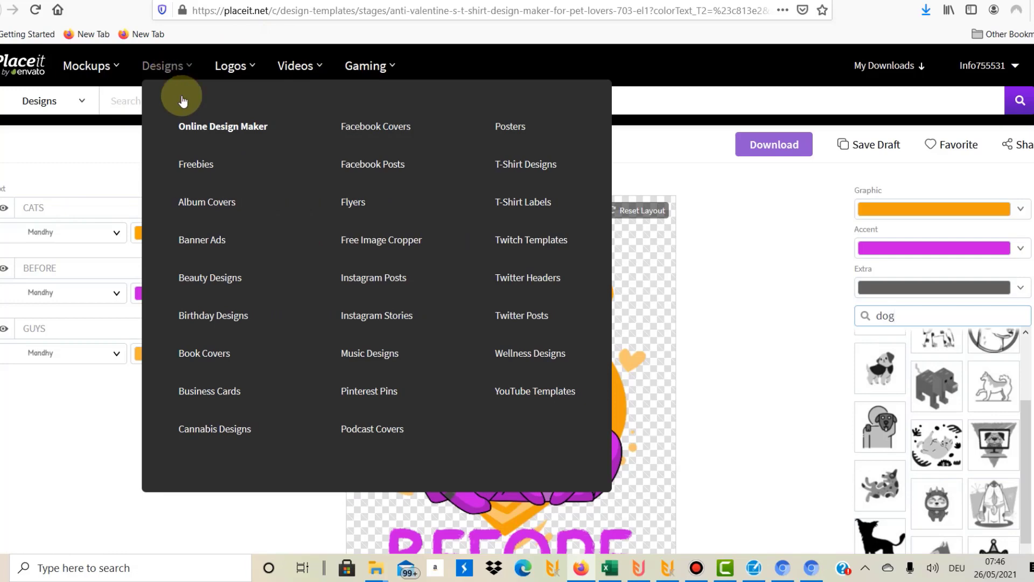
pyautogui.click(495, 366)
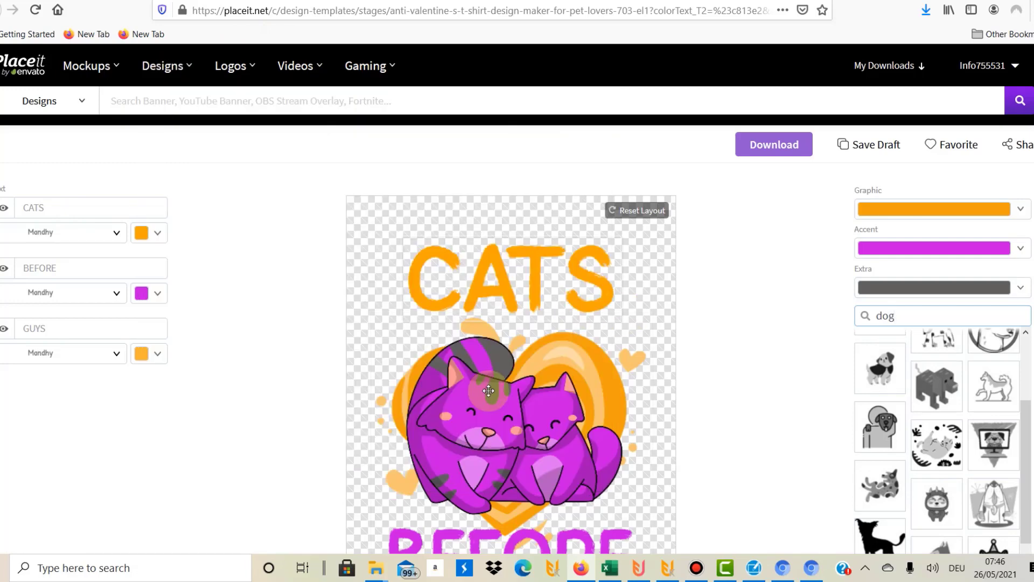